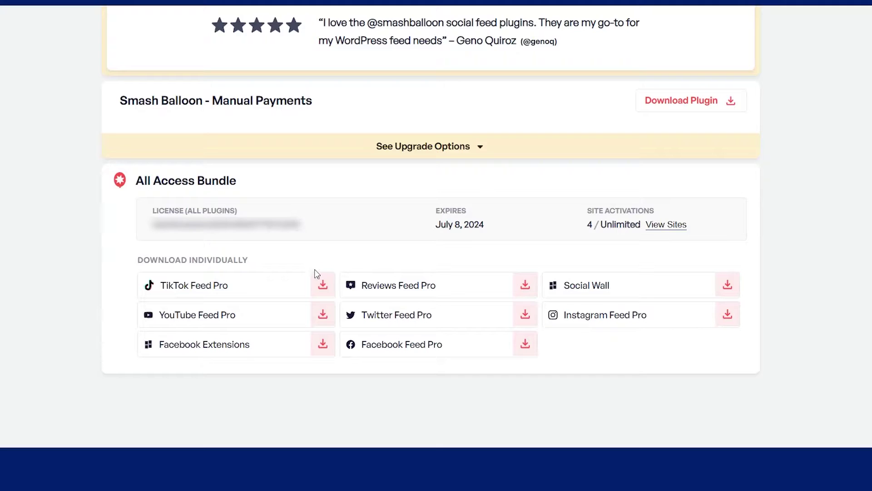
Step: Download the TikTok Feed Pro plugin zip from the All Access Bundle list
{"action": "left_click", "coordinate": [323, 287]}
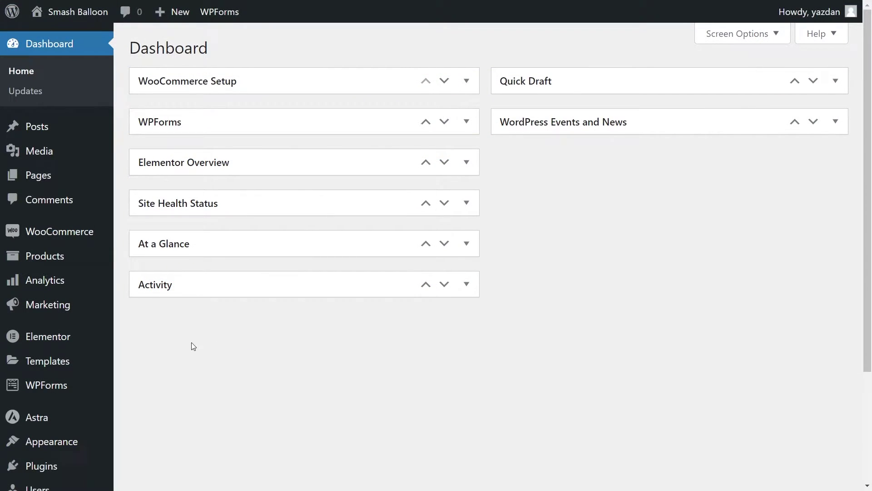
Step: Upload and install the TikTok Feeds Pro Elite plugin zip, then activate it
{"action": "scroll", "coordinate": [194, 346], "scroll_direction": "down", "scroll_amount": 2}
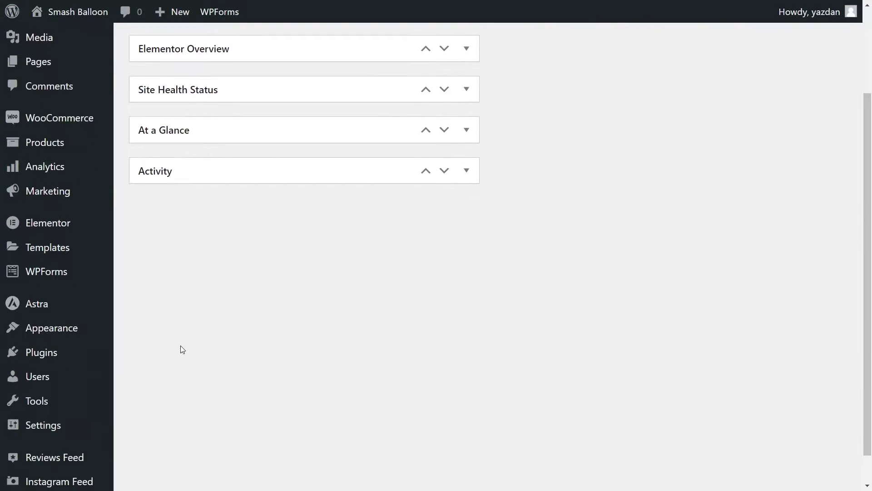
{"action": "mouse_move", "coordinate": [50, 358]}
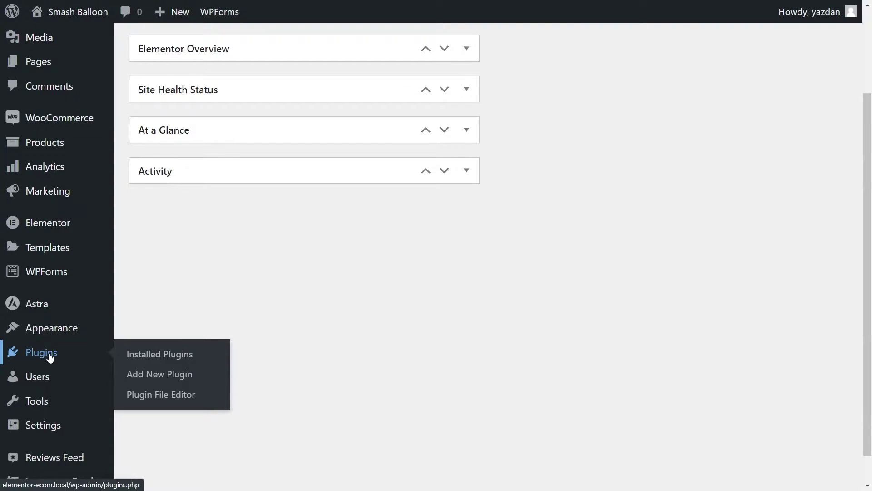
{"action": "left_click", "coordinate": [154, 375]}
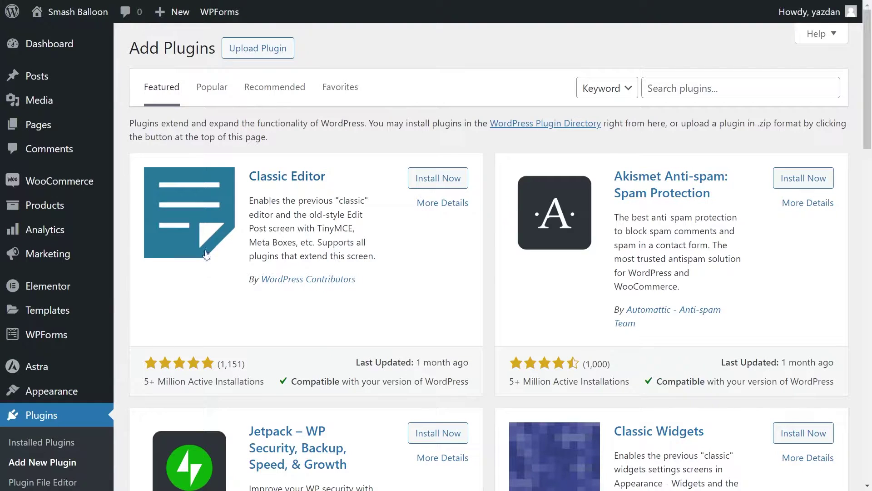
{"action": "left_click", "coordinate": [253, 51]}
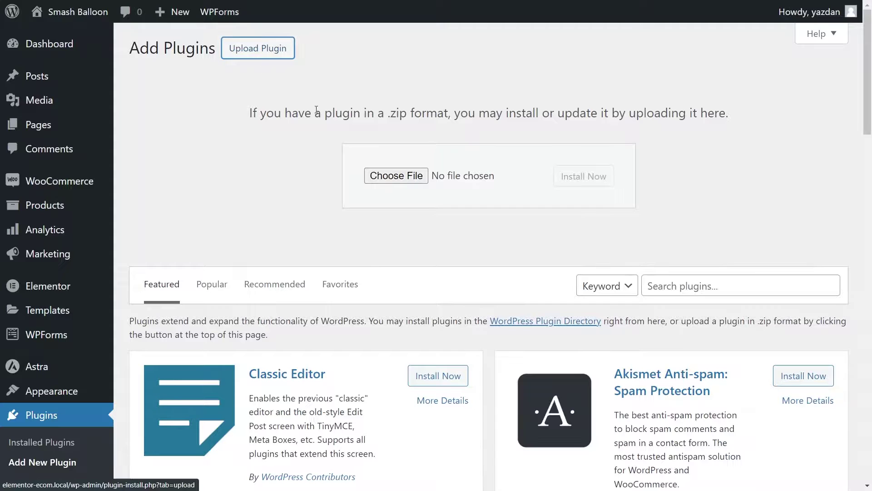
{"action": "left_click", "coordinate": [396, 177]}
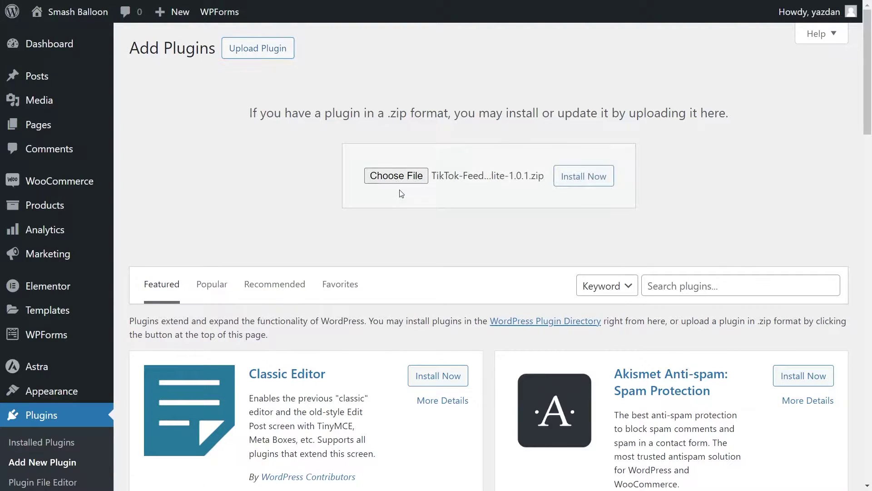
{"action": "left_click", "coordinate": [577, 182]}
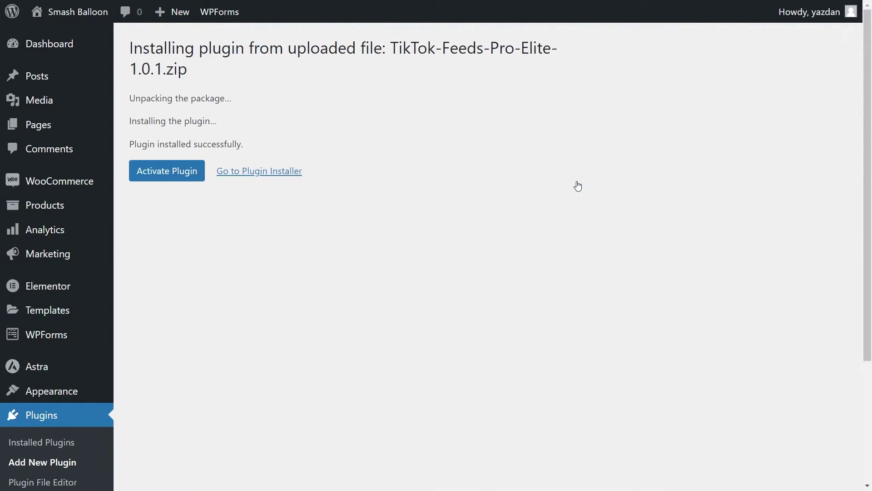
{"action": "left_click", "coordinate": [191, 176]}
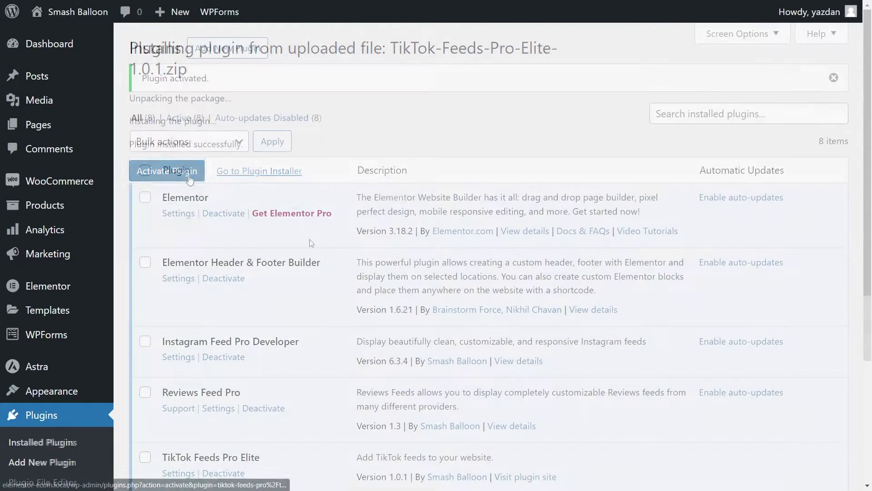
Step: Go to the TikTok Feeds getting-started page from the admin sidebar
{"action": "scroll", "coordinate": [298, 318], "scroll_direction": "down", "scroll_amount": 3}
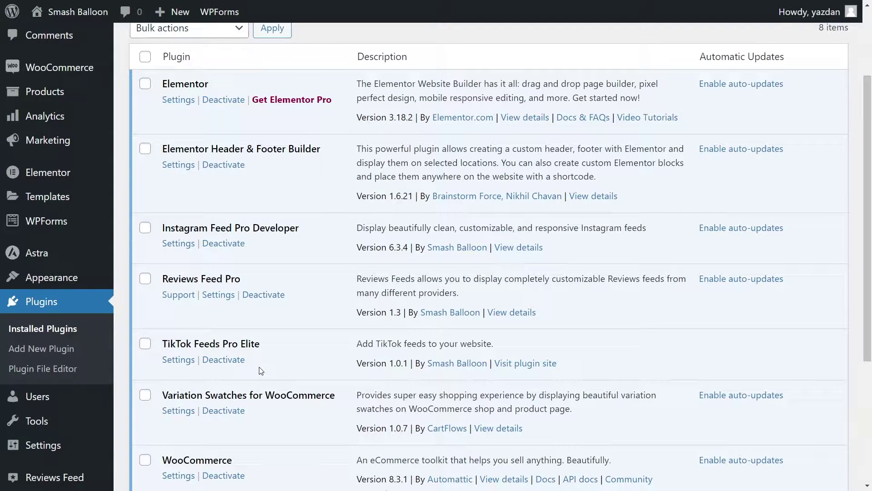
{"action": "scroll", "coordinate": [152, 366], "scroll_direction": "down", "scroll_amount": 3}
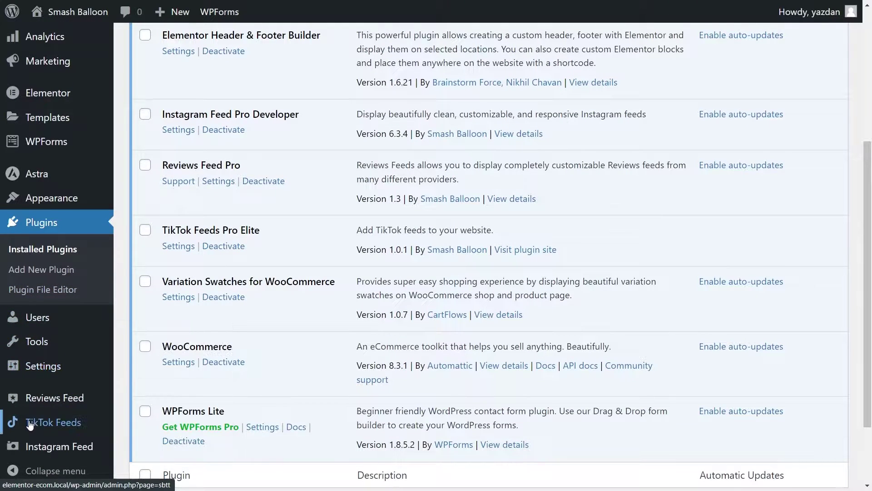
{"action": "left_click", "coordinate": [69, 423]}
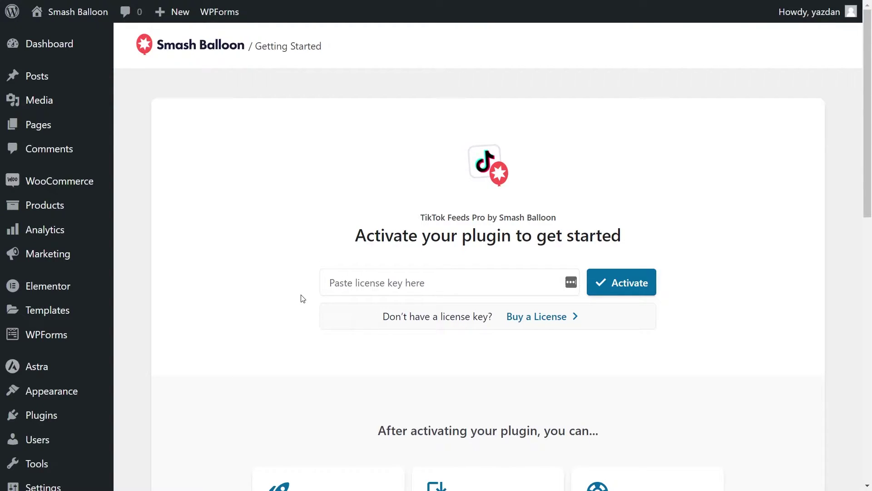
Step: Activate the plugin with the pasted licence key and start a new TikTok feed
{"action": "left_click", "coordinate": [332, 282]}
{"action": "key", "text": "ctrl+v"}
{"action": "left_click", "coordinate": [611, 281]}
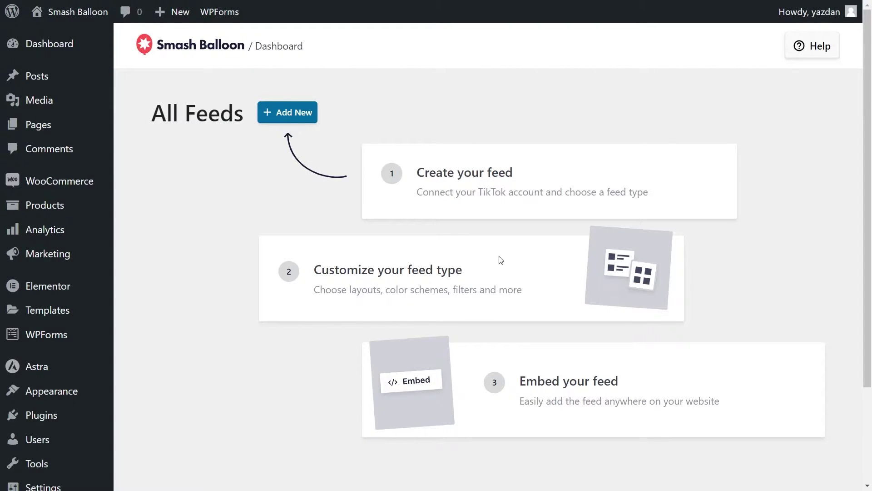
{"action": "left_click", "coordinate": [303, 114]}
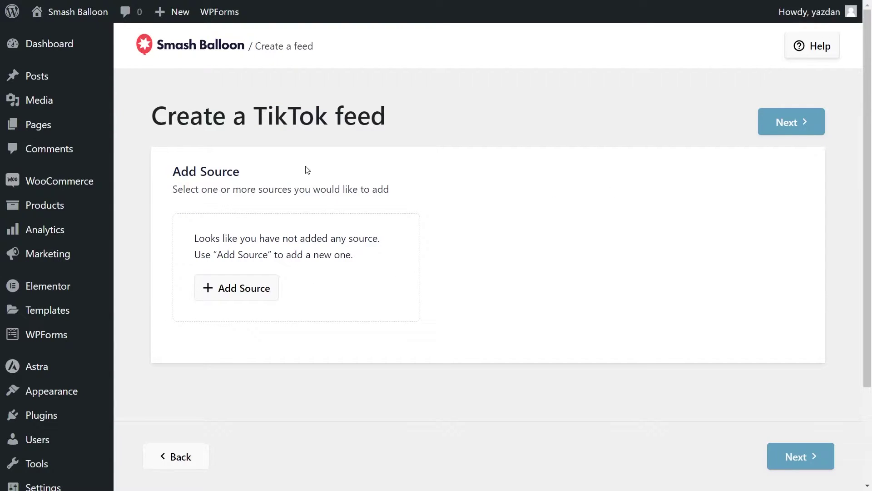
Step: Connect the TikTok account, authorize Smash Balloon Feeds, and confirm the site domain
{"action": "left_click", "coordinate": [238, 292]}
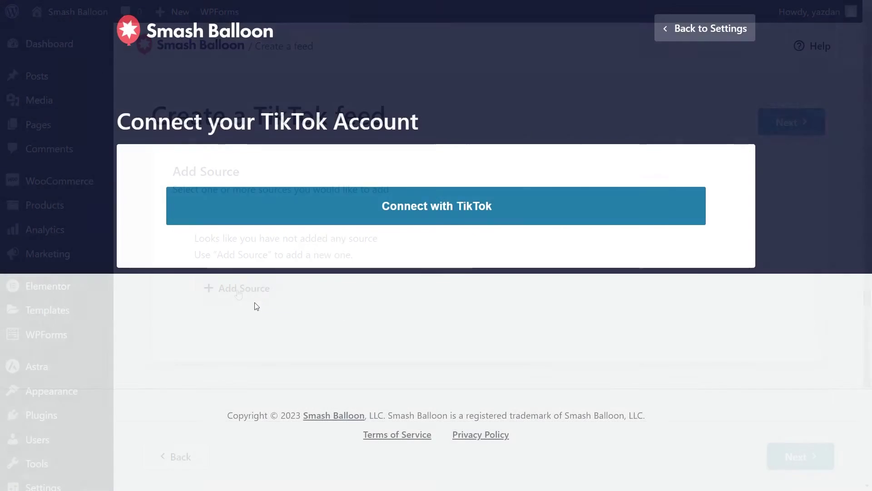
{"action": "left_click", "coordinate": [424, 222]}
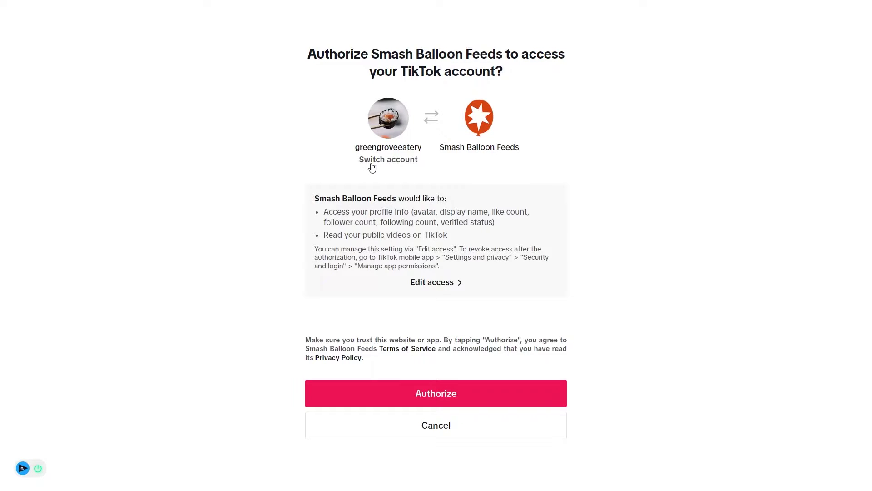
{"action": "left_click", "coordinate": [429, 393]}
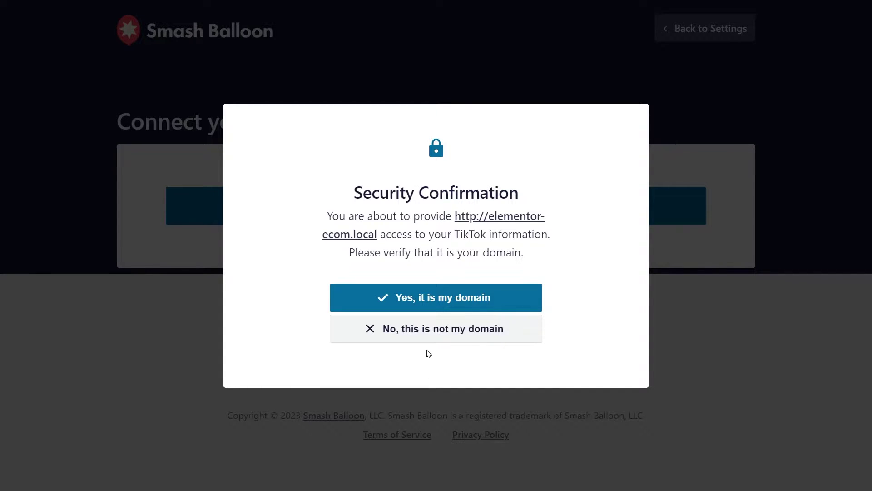
{"action": "left_click", "coordinate": [428, 310]}
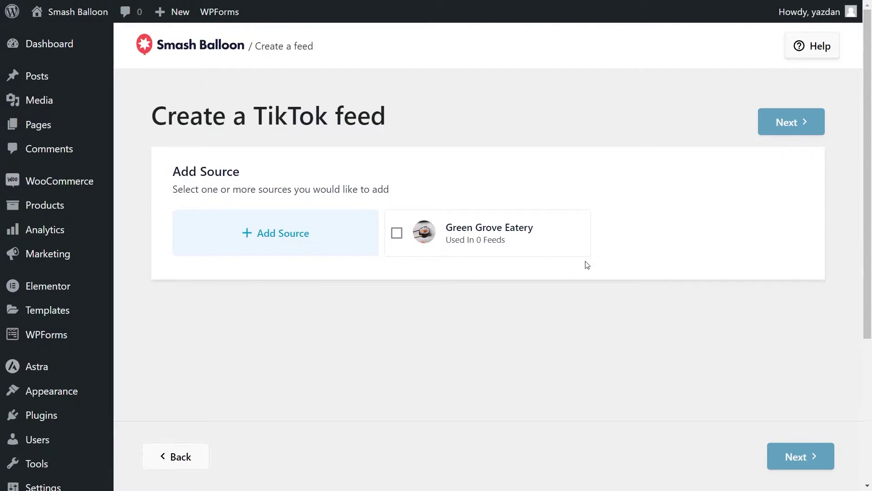
Step: Choose Green Grove Eatery as the source and create the feed with the Default template
{"action": "left_click", "coordinate": [397, 233]}
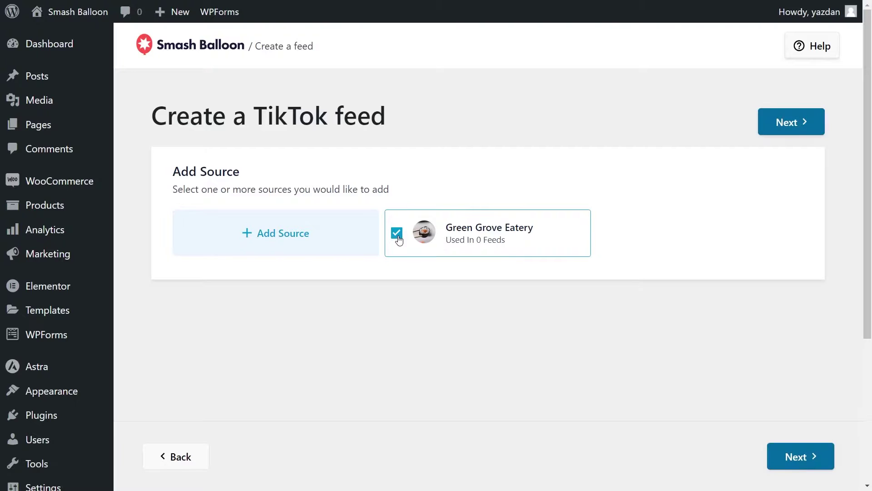
{"action": "left_click", "coordinate": [791, 129]}
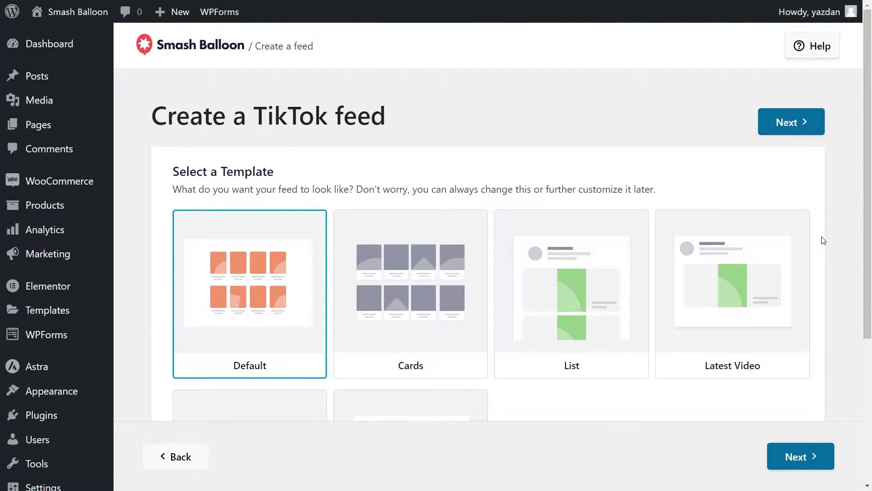
{"action": "scroll", "coordinate": [823, 246], "scroll_direction": "down", "scroll_amount": 1}
{"action": "scroll", "coordinate": [823, 247], "scroll_direction": "down", "scroll_amount": 1}
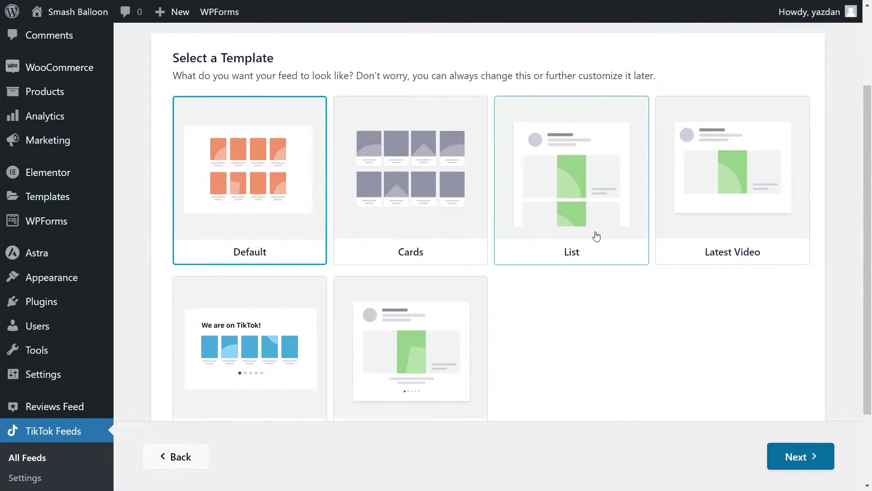
{"action": "scroll", "coordinate": [718, 247], "scroll_direction": "down", "scroll_amount": 1}
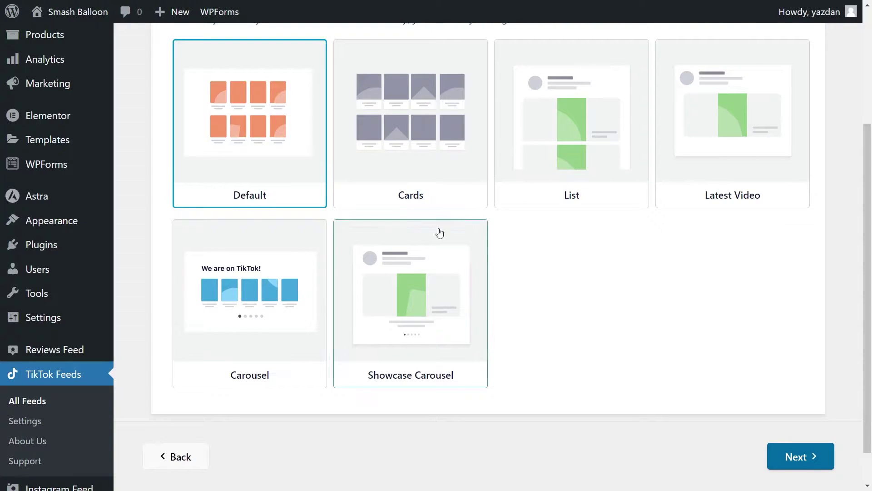
{"action": "left_click", "coordinate": [791, 456]}
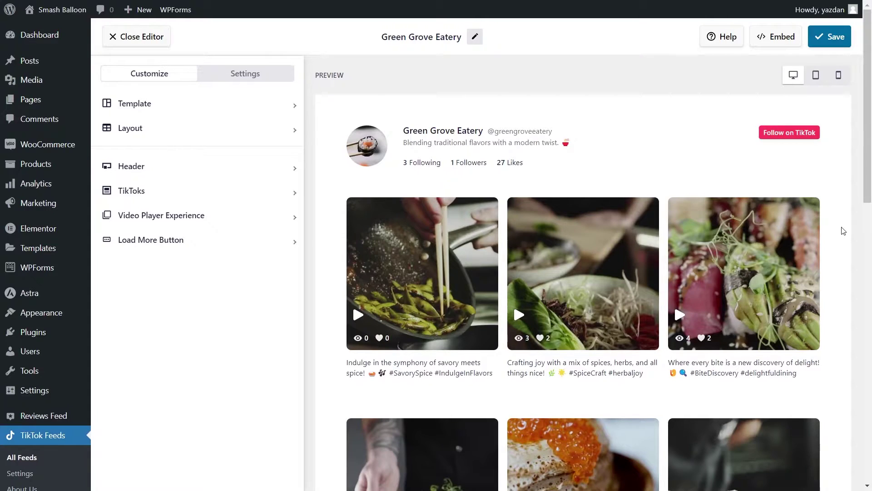
Step: Scroll through the feed preview and go to the Customize panel's Layout settings
{"action": "scroll", "coordinate": [844, 231], "scroll_direction": "down", "scroll_amount": 9}
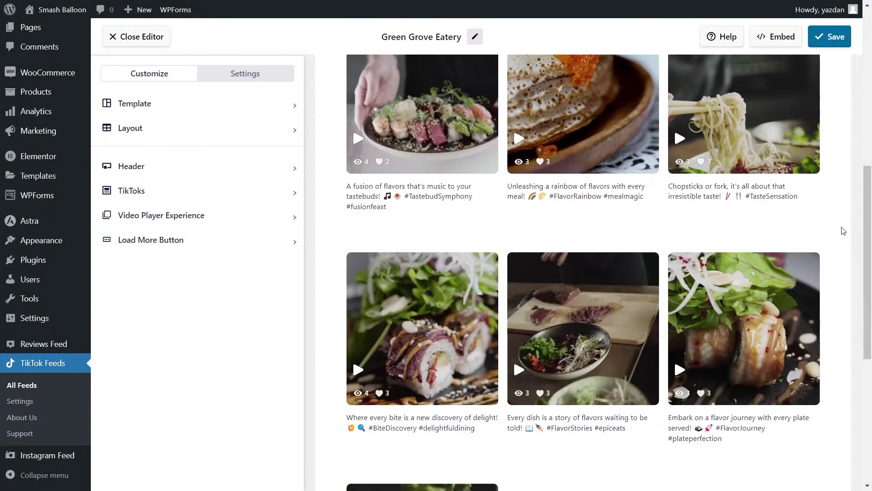
{"action": "scroll", "coordinate": [844, 231], "scroll_direction": "up", "scroll_amount": 9}
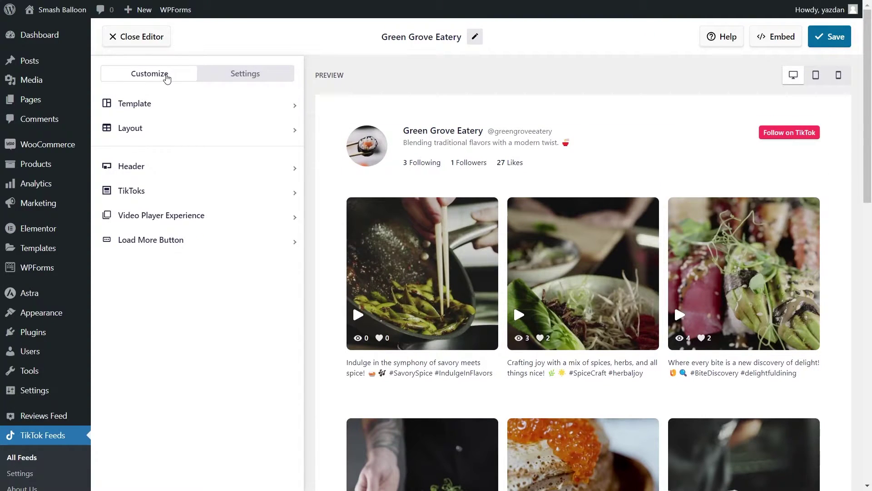
{"action": "left_click", "coordinate": [155, 129]}
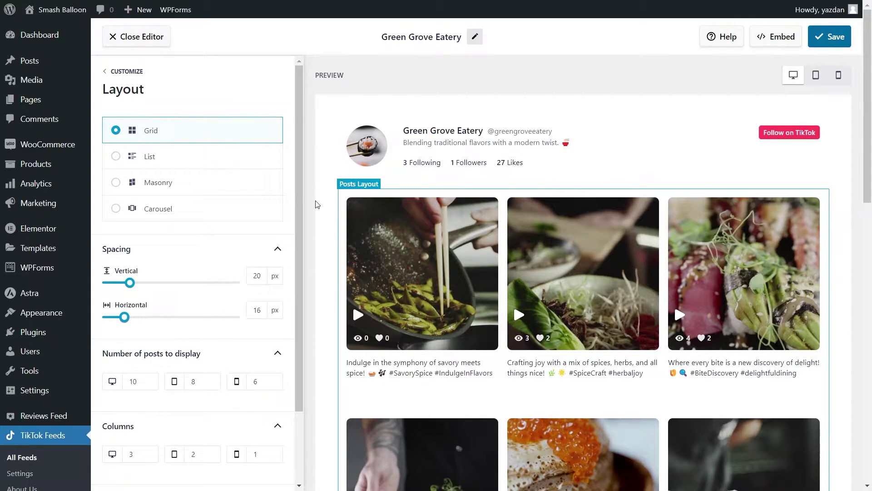
Step: Preview the feed in the List and then the Masonry layout
{"action": "scroll", "coordinate": [317, 205], "scroll_direction": "down", "scroll_amount": 4}
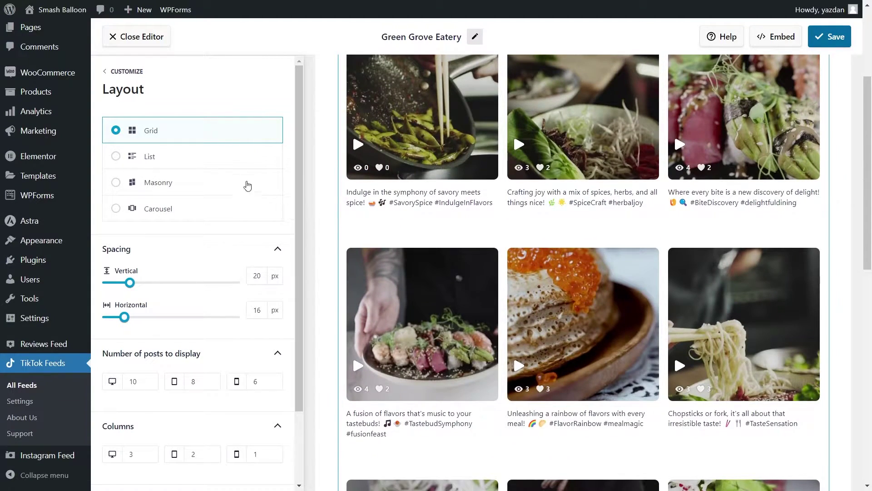
{"action": "left_click", "coordinate": [210, 164]}
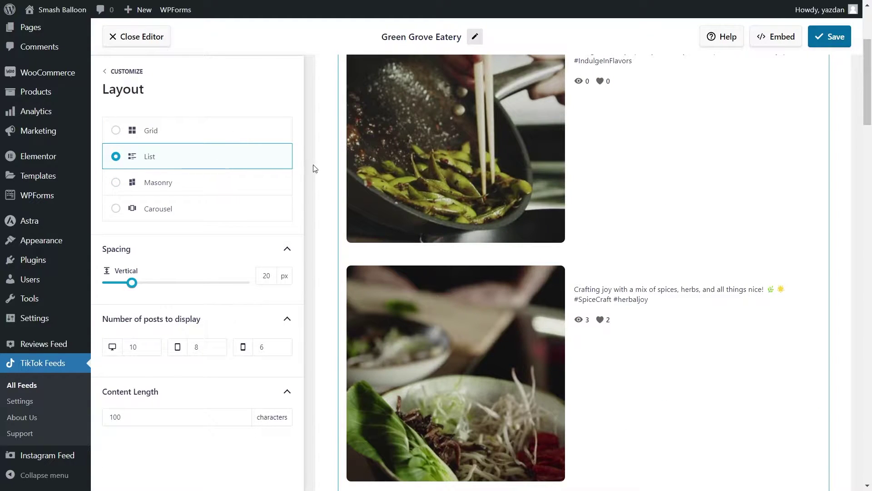
{"action": "scroll", "coordinate": [317, 179], "scroll_direction": "down", "scroll_amount": 8}
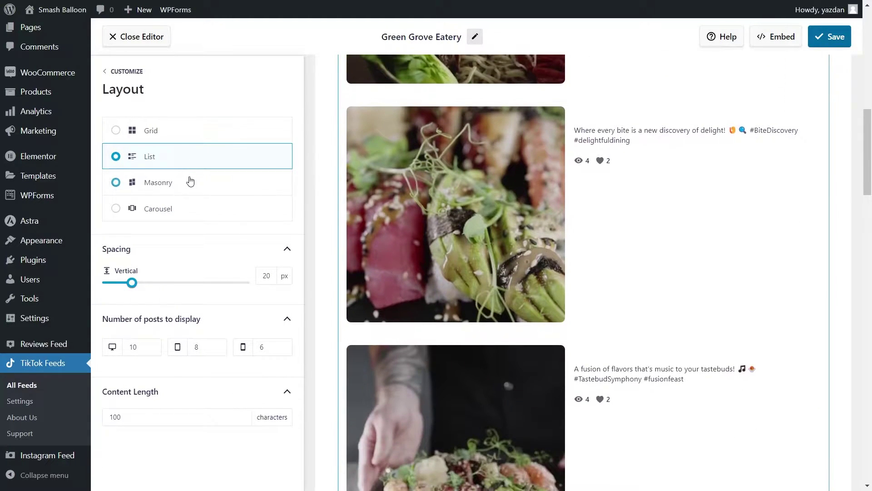
{"action": "left_click", "coordinate": [190, 183]}
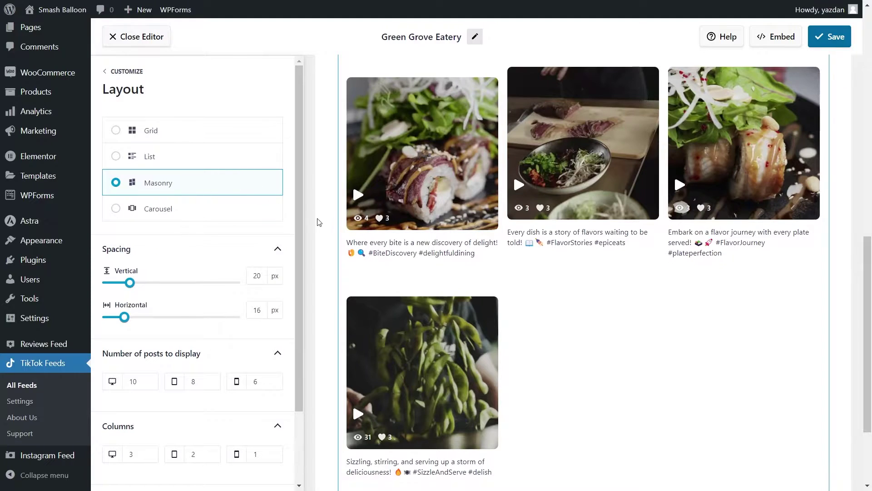
Step: Try the Carousel layout, sliding through its posts, then switch back to Grid
{"action": "scroll", "coordinate": [330, 240], "scroll_direction": "up", "scroll_amount": 10}
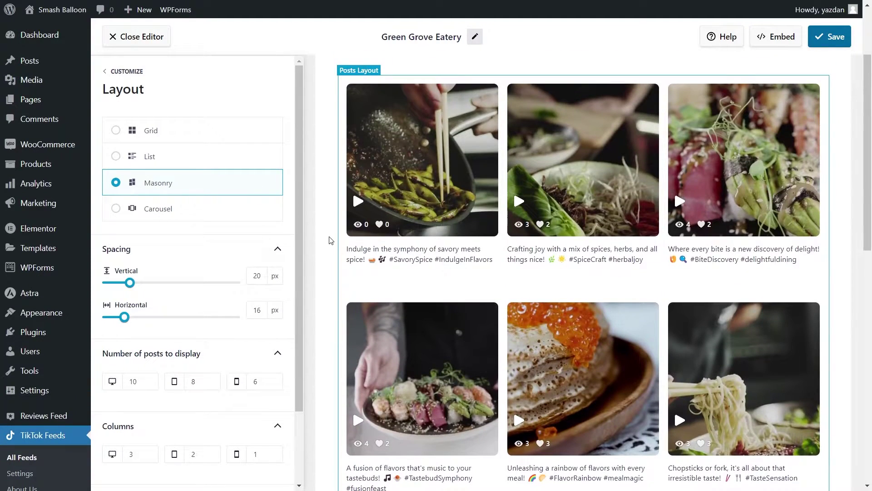
{"action": "left_click", "coordinate": [234, 215]}
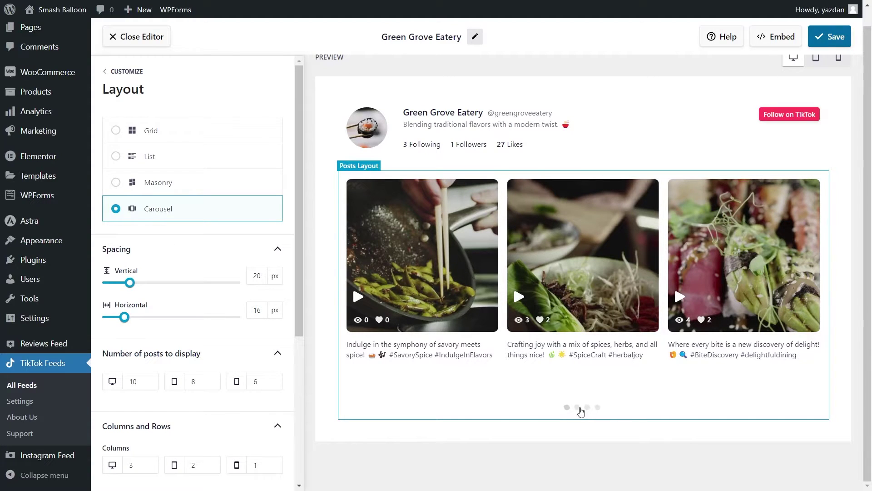
{"action": "left_click", "coordinate": [577, 407]}
{"action": "left_click", "coordinate": [587, 408]}
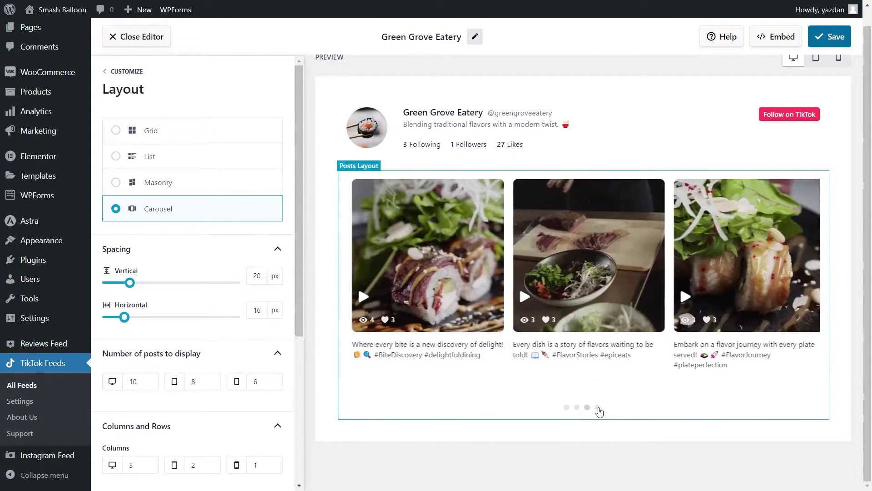
{"action": "left_click", "coordinate": [598, 408]}
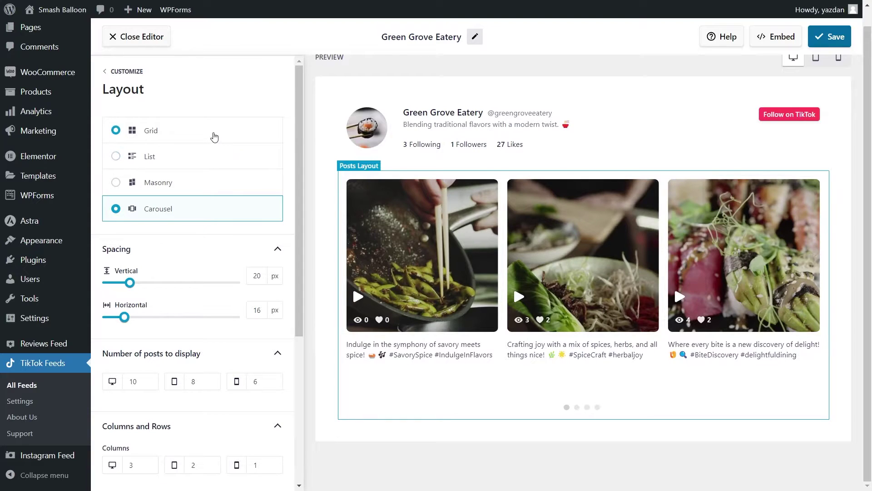
{"action": "left_click", "coordinate": [214, 136]}
{"action": "scroll", "coordinate": [234, 243], "scroll_direction": "down", "scroll_amount": 3}
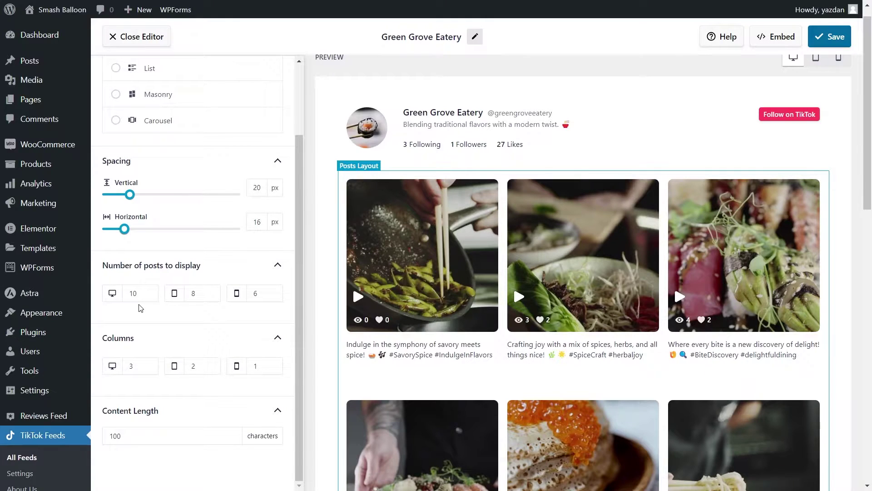
Step: Set the desktop number of posts to 9
{"action": "double_click", "coordinate": [134, 294]}
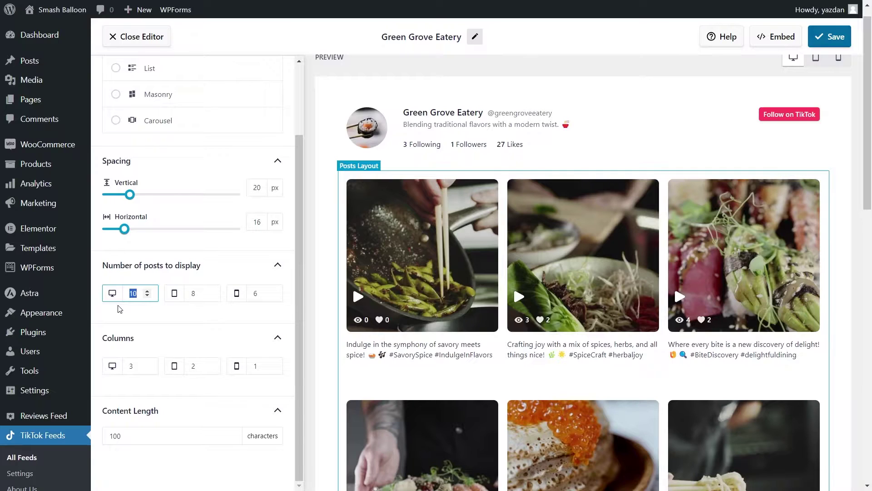
{"action": "type", "text": "2"}
{"action": "left_click", "coordinate": [135, 312]}
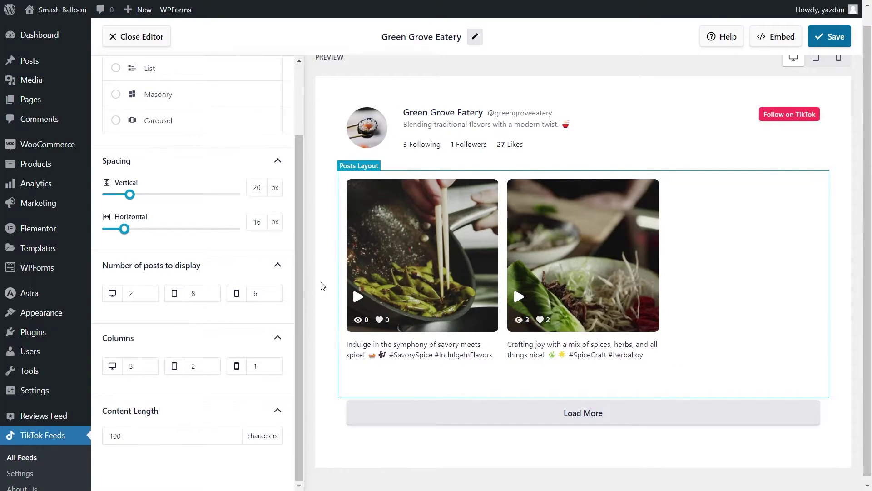
{"action": "double_click", "coordinate": [132, 293]}
{"action": "type", "text": "9"}
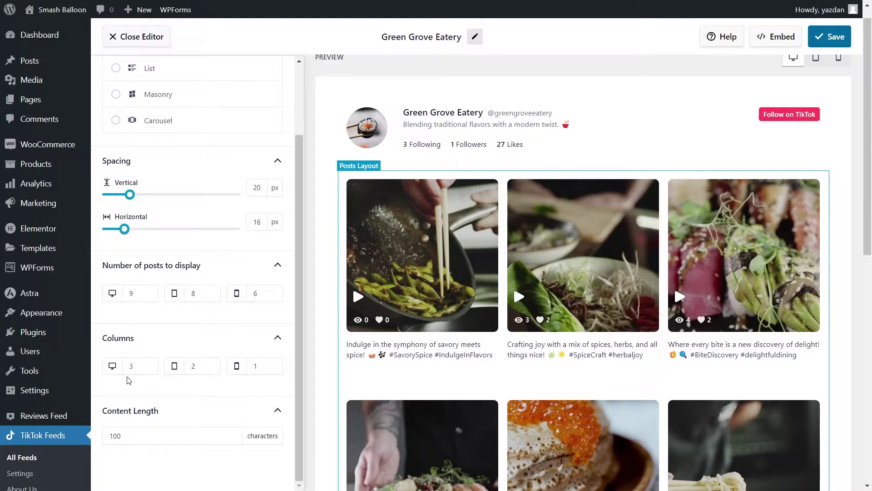
Step: Keep desktop columns at 3 after trying 4, and save the feed
{"action": "left_click", "coordinate": [148, 364]}
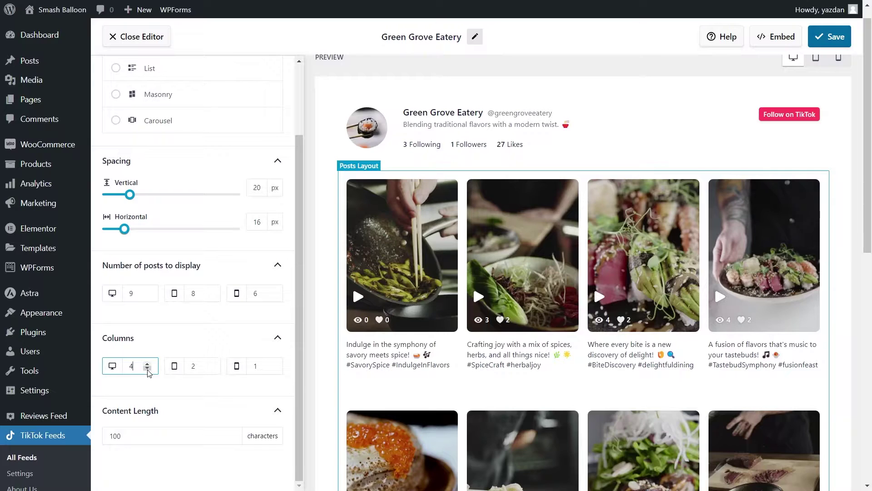
{"action": "left_click", "coordinate": [147, 370]}
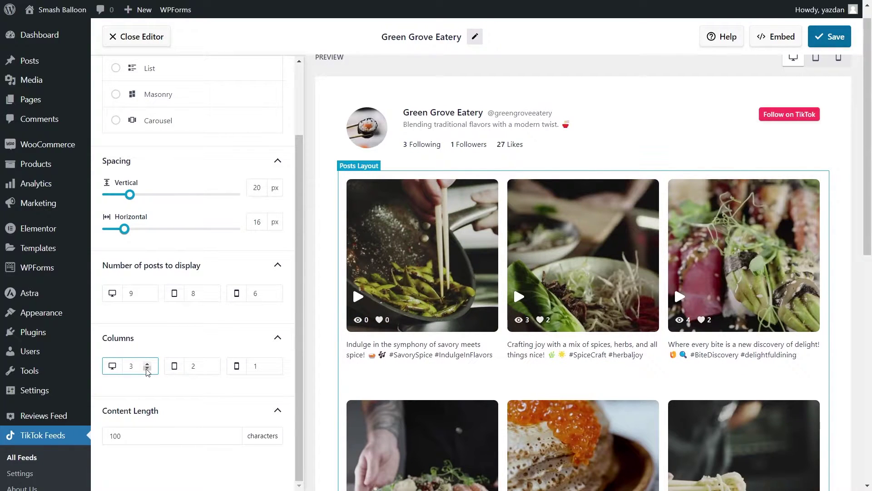
{"action": "left_click", "coordinate": [829, 37]}
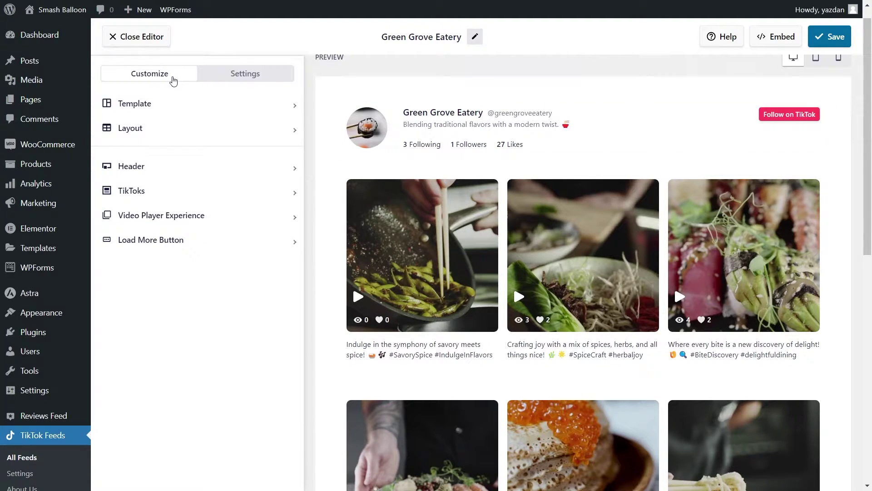
{"action": "left_click", "coordinate": [155, 166]}
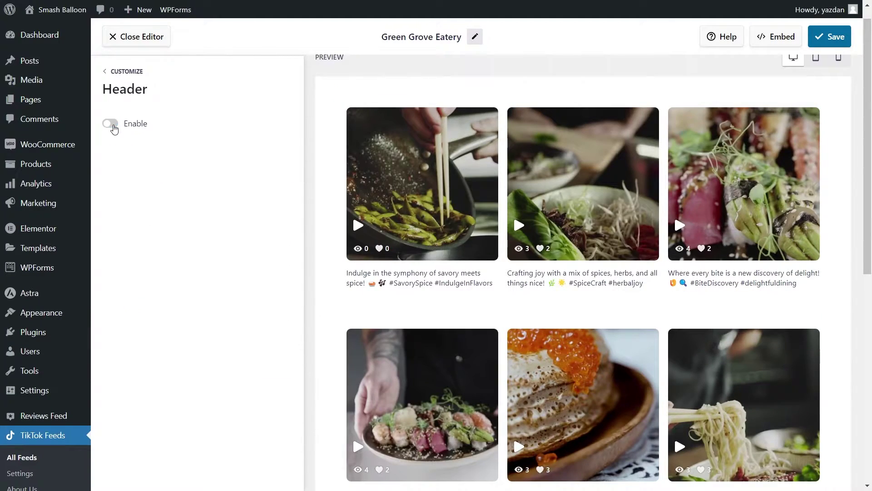
Step: Turn the header on with profile picture, name and username kept visible, then save
{"action": "left_click", "coordinate": [110, 123]}
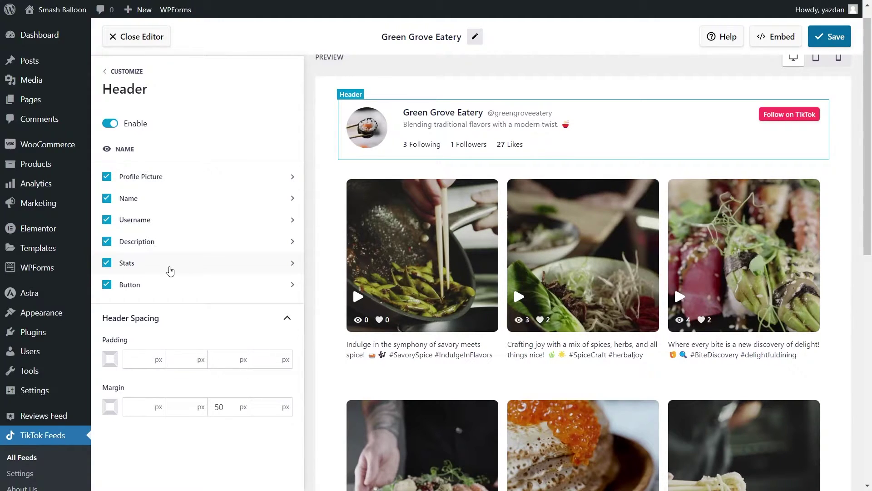
{"action": "left_click", "coordinate": [107, 178]}
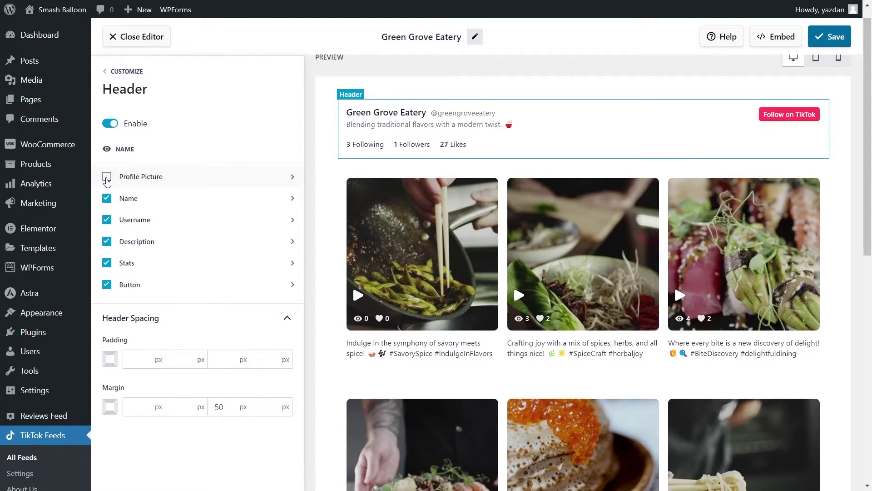
{"action": "left_click", "coordinate": [107, 178]}
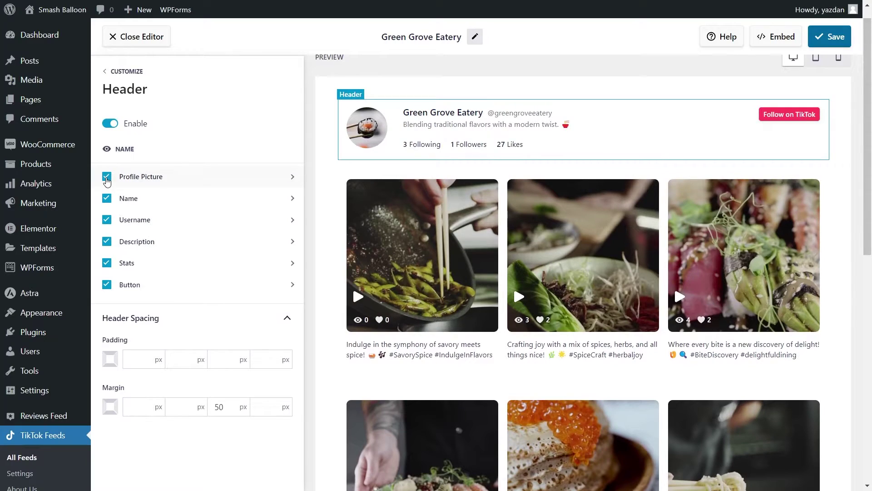
{"action": "left_click", "coordinate": [106, 199]}
{"action": "left_click", "coordinate": [107, 220]}
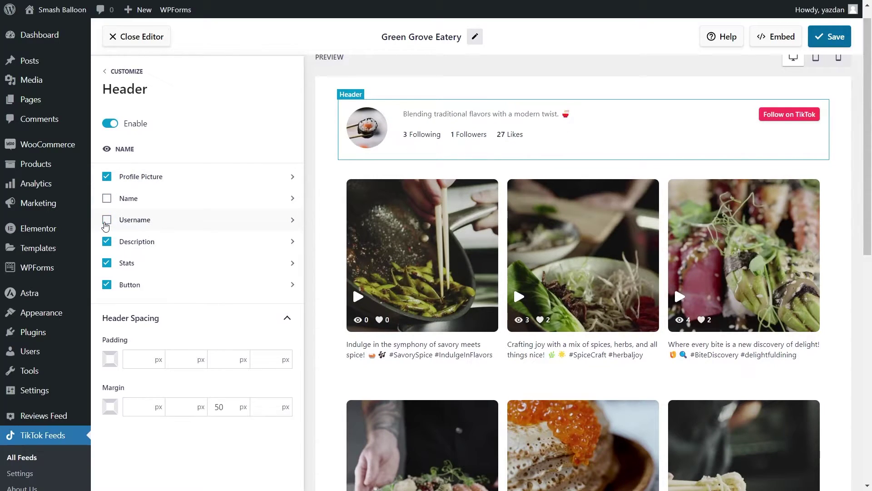
{"action": "left_click", "coordinate": [106, 221]}
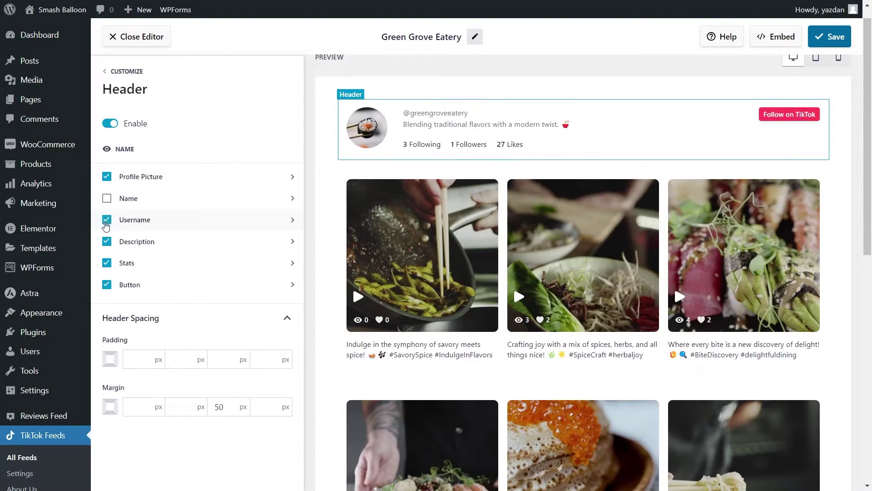
{"action": "left_click", "coordinate": [106, 199]}
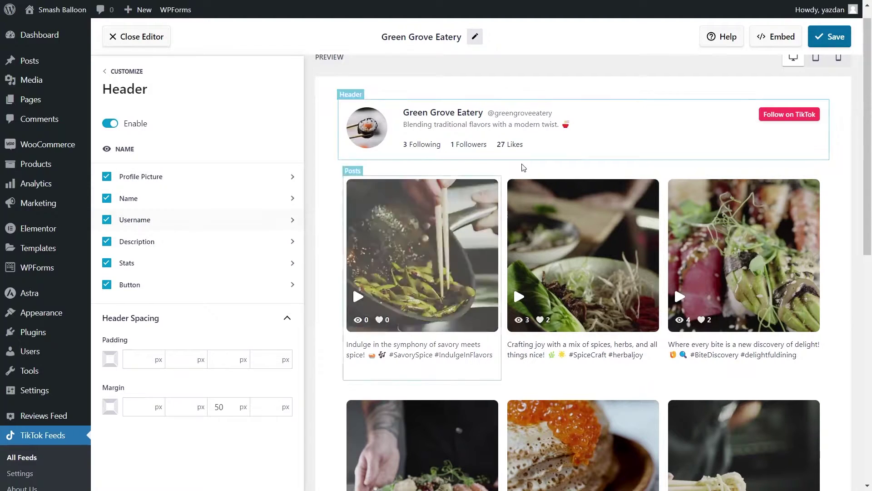
{"action": "left_click", "coordinate": [834, 37]}
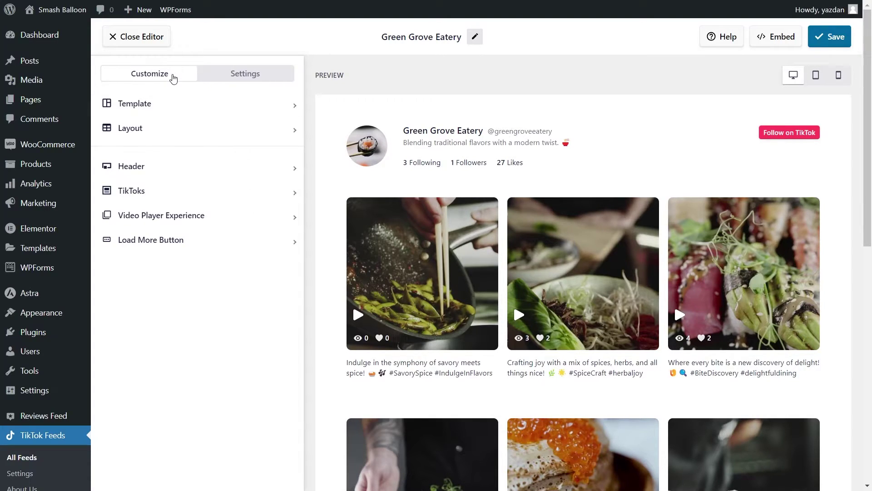
Step: Open the TikToks individual element options and toggle video thumbnails off and back on
{"action": "left_click", "coordinate": [153, 190]}
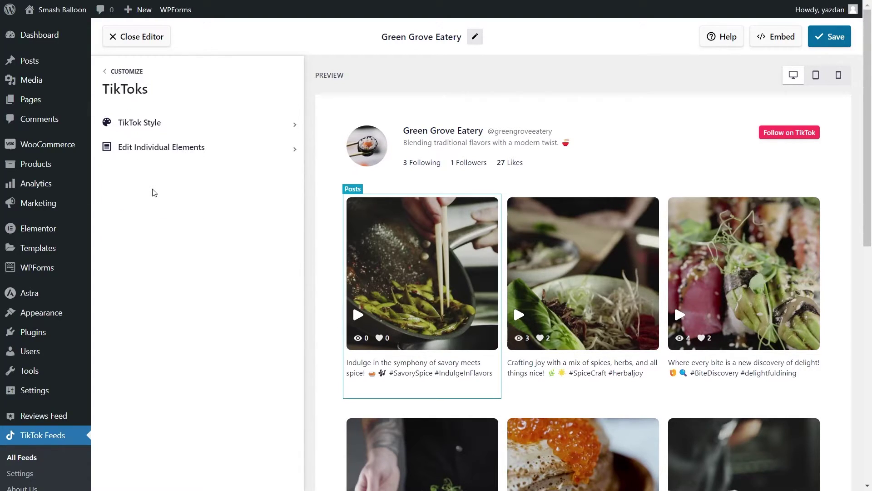
{"action": "left_click", "coordinate": [156, 155]}
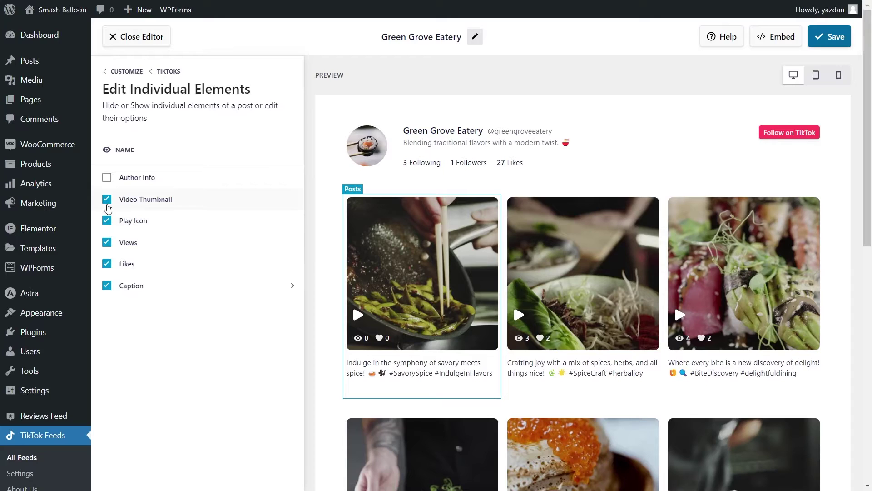
{"action": "left_click", "coordinate": [107, 201]}
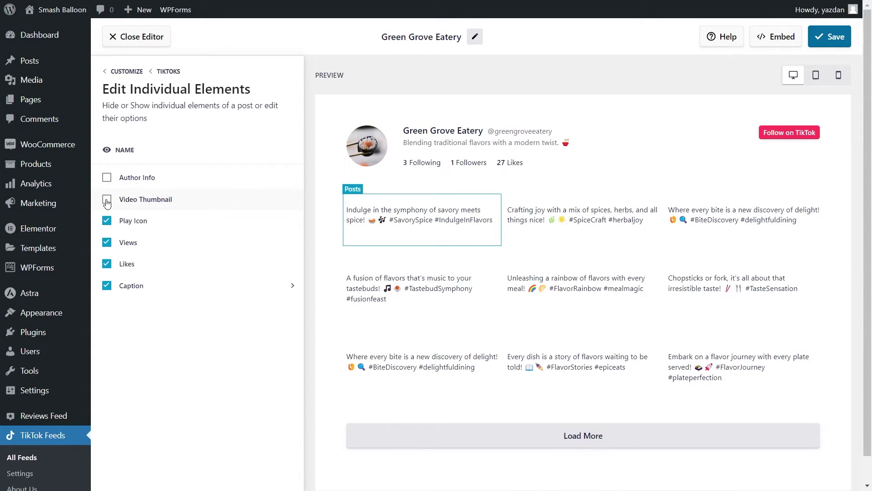
{"action": "left_click", "coordinate": [107, 201]}
Step: Test hiding play icons, views, likes and captions, restore them all, and save the feed
{"action": "left_click", "coordinate": [107, 221]}
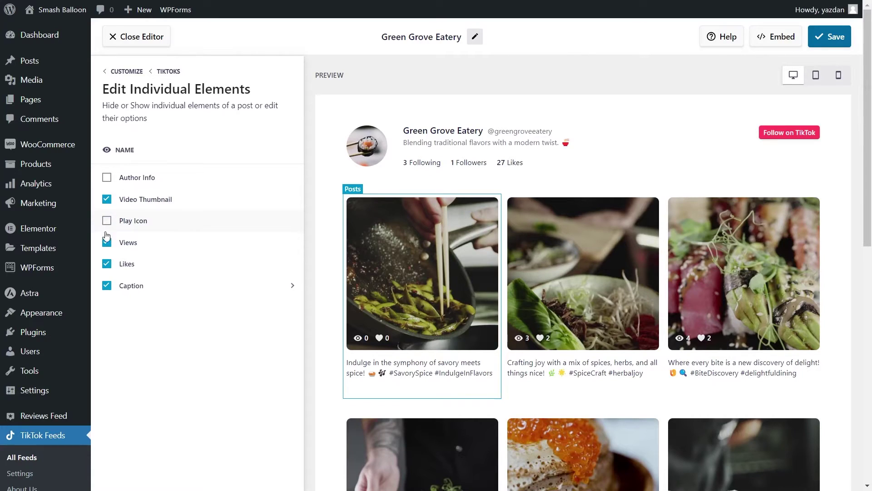
{"action": "left_click", "coordinate": [107, 242]}
{"action": "left_click", "coordinate": [107, 263]}
{"action": "left_click", "coordinate": [107, 286]}
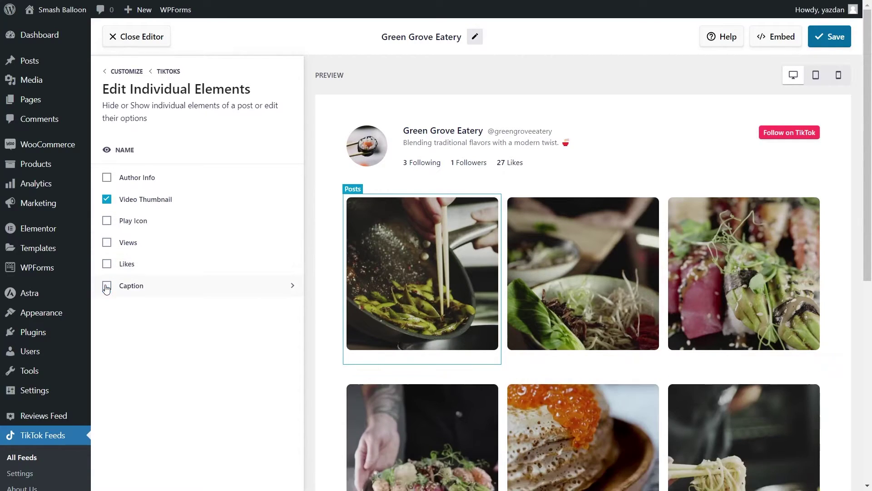
{"action": "left_click", "coordinate": [107, 285]}
{"action": "left_click", "coordinate": [107, 264]}
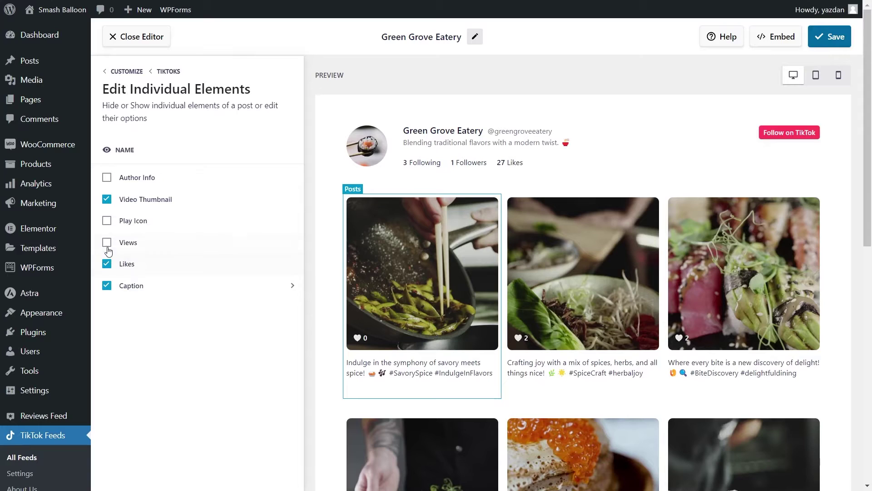
{"action": "left_click", "coordinate": [107, 242]}
{"action": "left_click", "coordinate": [107, 220]}
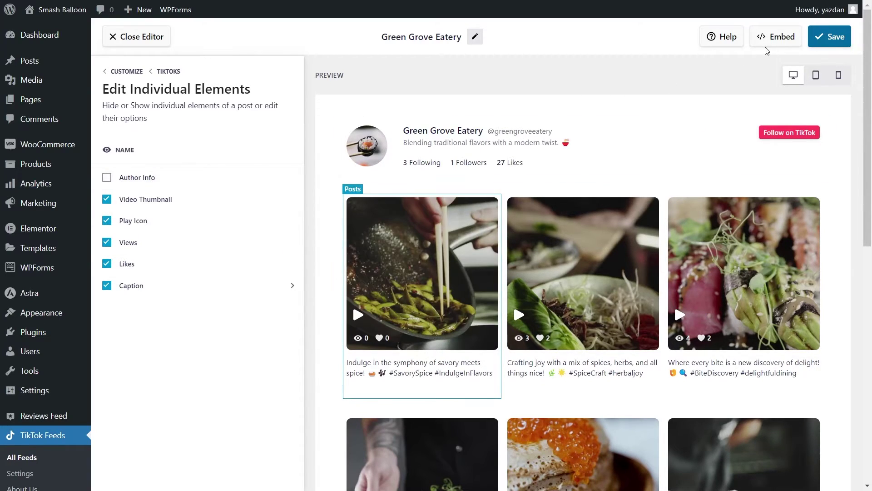
{"action": "left_click", "coordinate": [826, 39]}
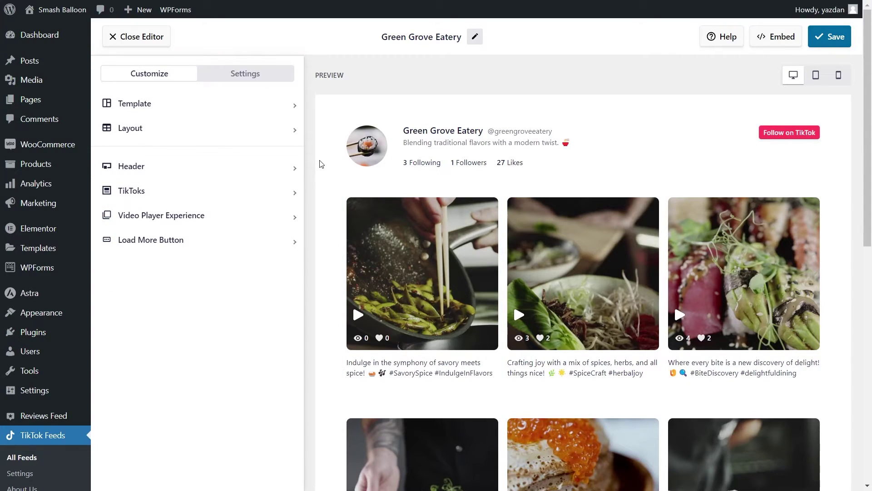
Step: Review the feed's word filters and sort options, keeping Recent First with Randomize off
{"action": "left_click", "coordinate": [244, 77]}
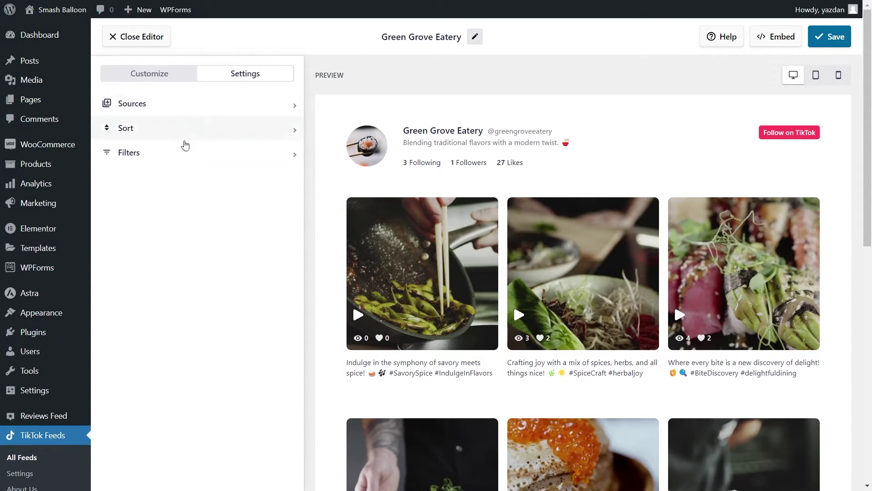
{"action": "left_click", "coordinate": [185, 148]}
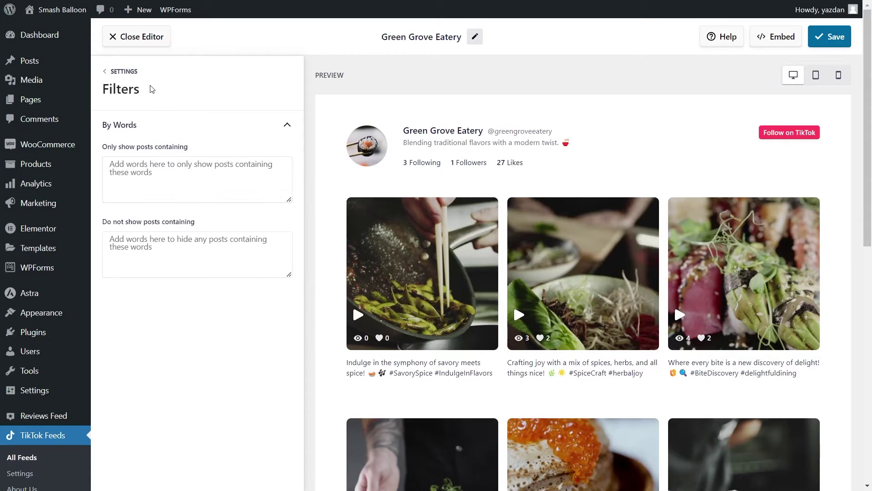
{"action": "left_click", "coordinate": [129, 72]}
{"action": "left_click", "coordinate": [132, 129]}
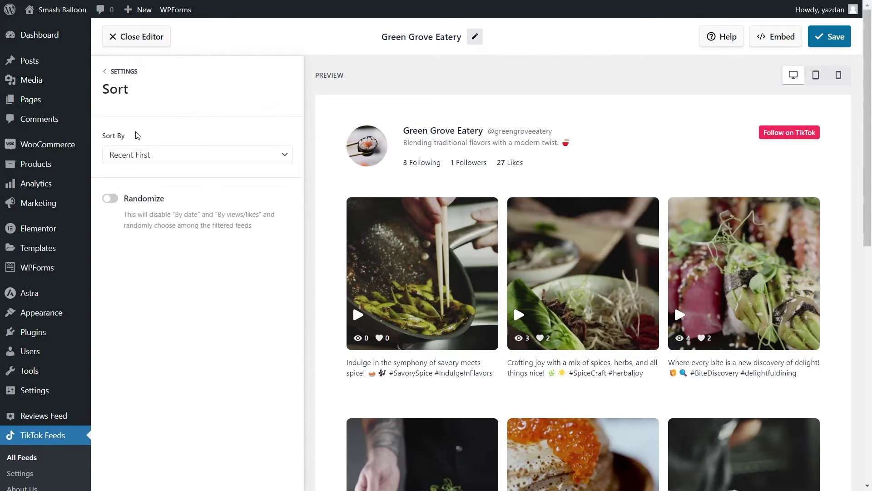
{"action": "left_click", "coordinate": [286, 157]}
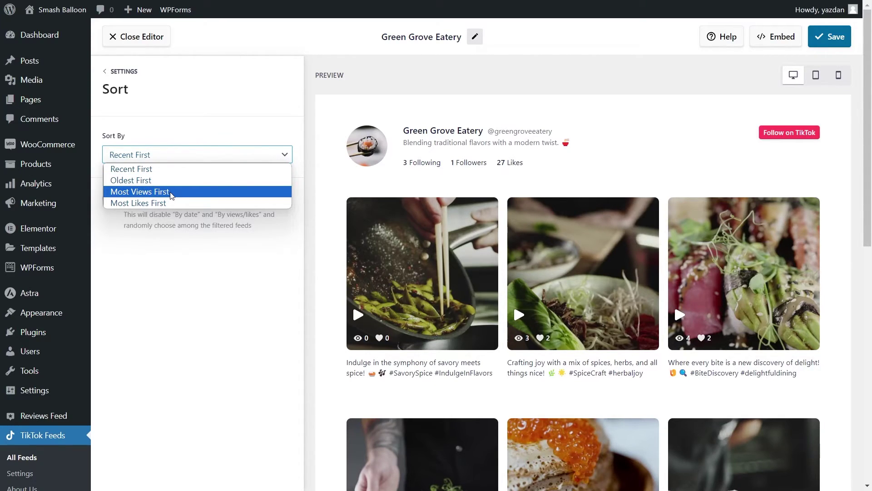
{"action": "left_click", "coordinate": [172, 170]}
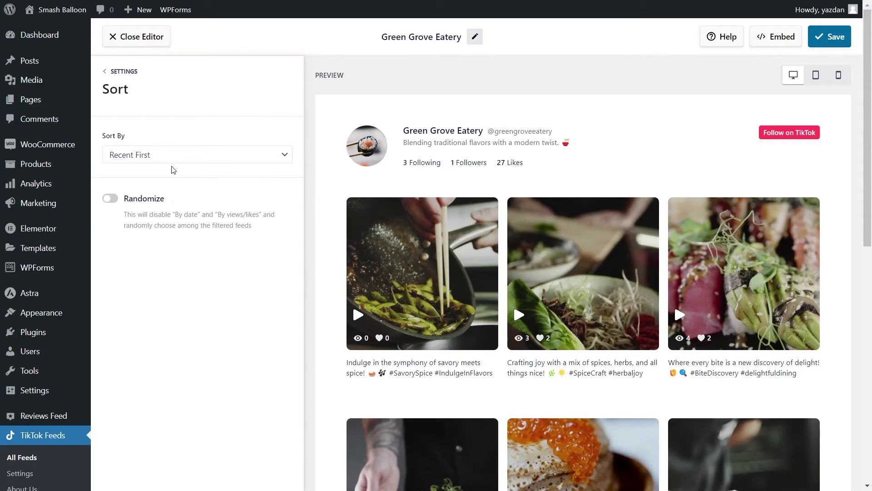
{"action": "left_click", "coordinate": [109, 200]}
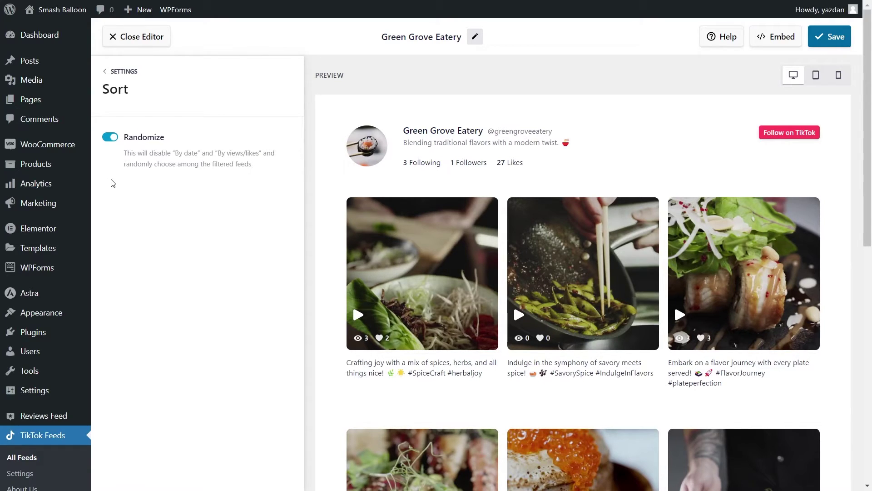
{"action": "left_click", "coordinate": [111, 137]}
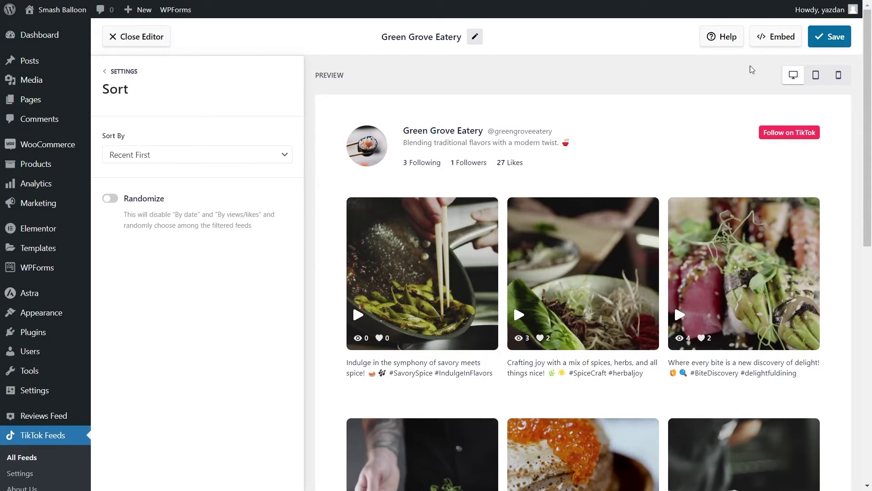
Step: Save the feed, copy its shortcode, and add it to the Home page
{"action": "left_click", "coordinate": [820, 44]}
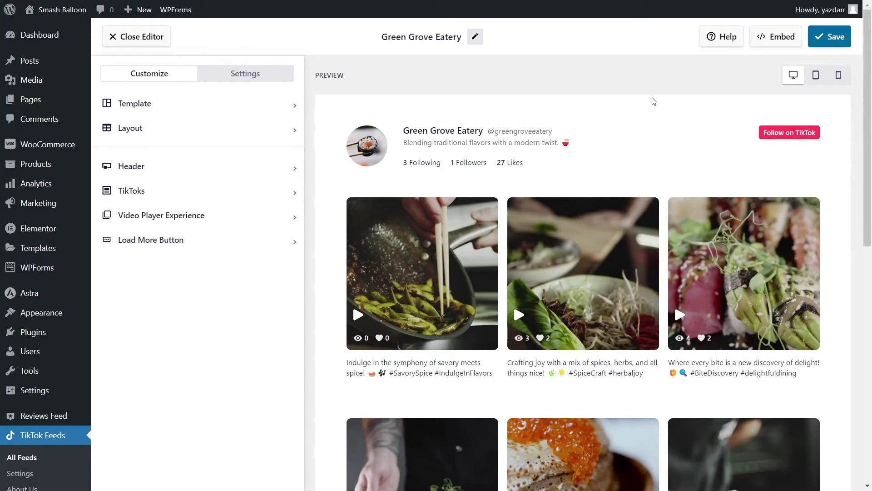
{"action": "left_click", "coordinate": [773, 36]}
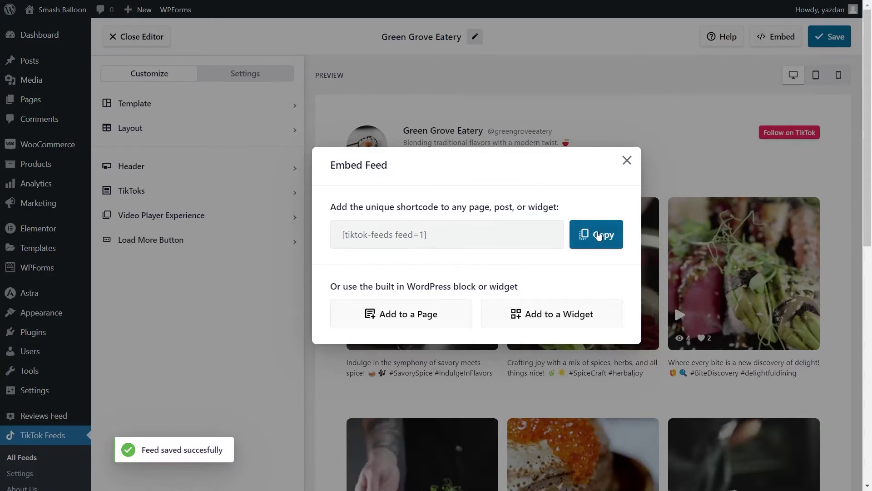
{"action": "left_click", "coordinate": [599, 236]}
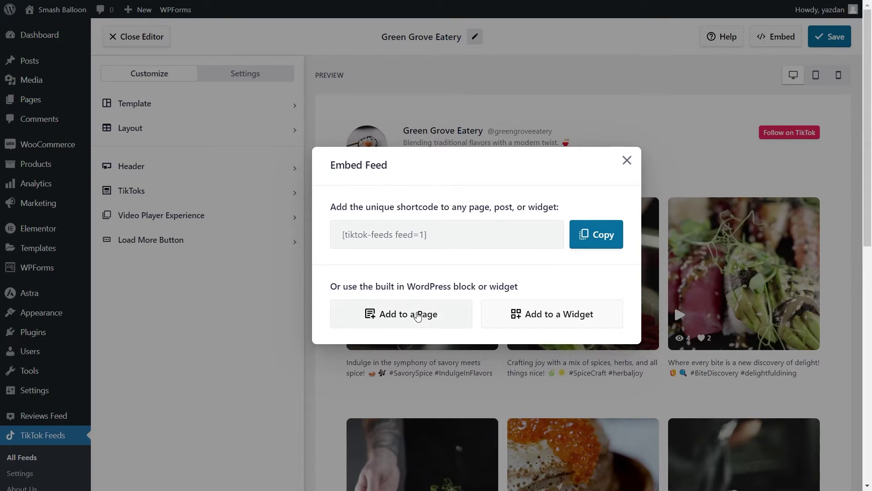
{"action": "left_click", "coordinate": [417, 316]}
{"action": "left_click", "coordinate": [416, 292]}
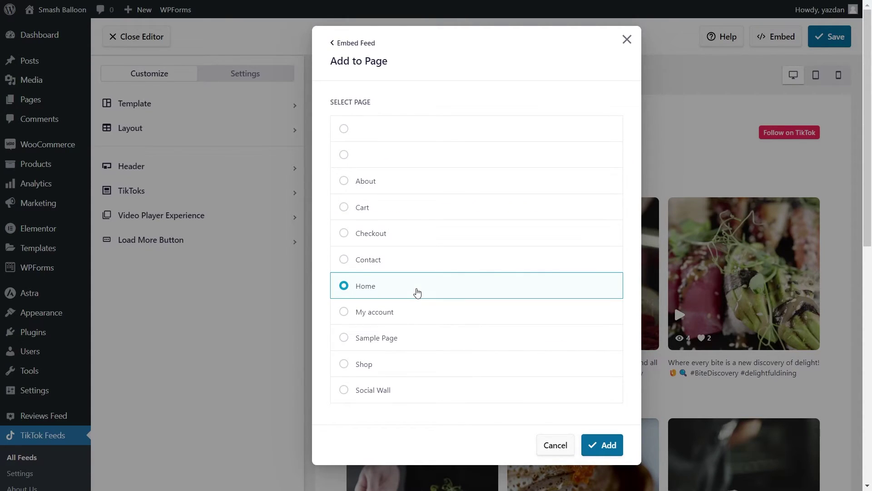
{"action": "left_click", "coordinate": [607, 445]}
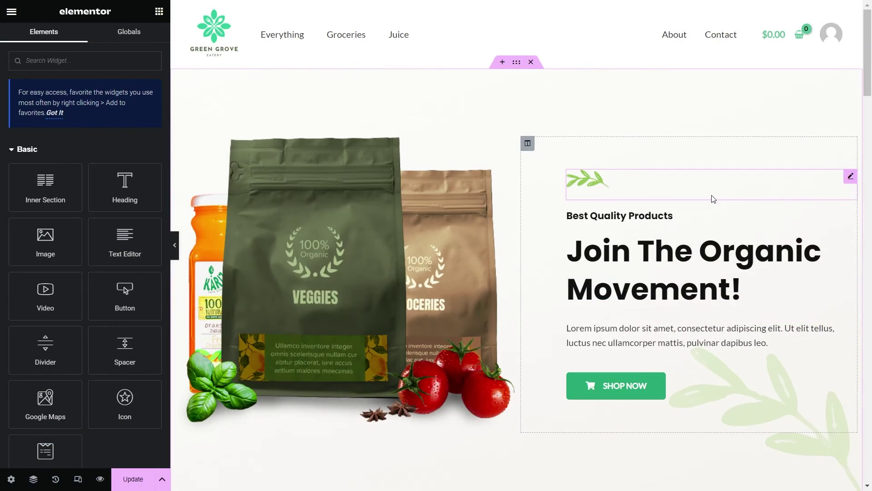
Step: Place a Shortcode widget with [tiktok-feeds feed=1] under 'Our Latest TikToks' and update the page
{"action": "scroll", "coordinate": [708, 210], "scroll_direction": "down", "scroll_amount": 10}
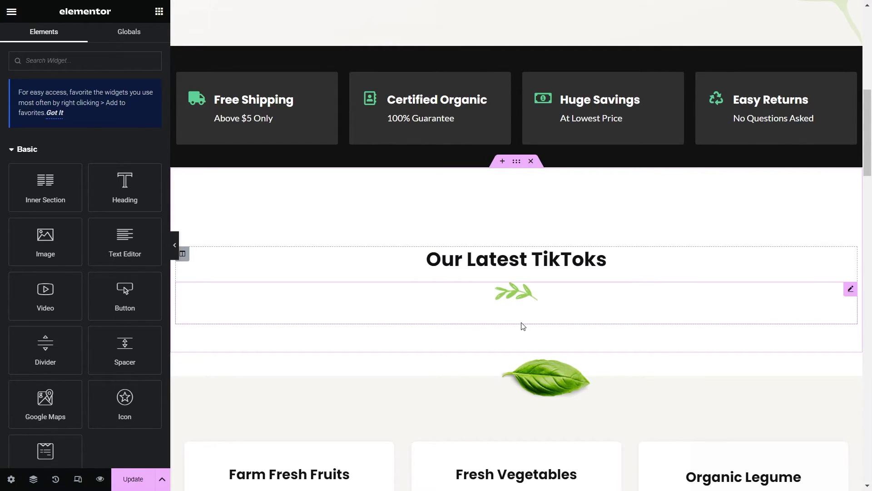
{"action": "left_click", "coordinate": [113, 60]}
{"action": "type", "text": "shortcode"}
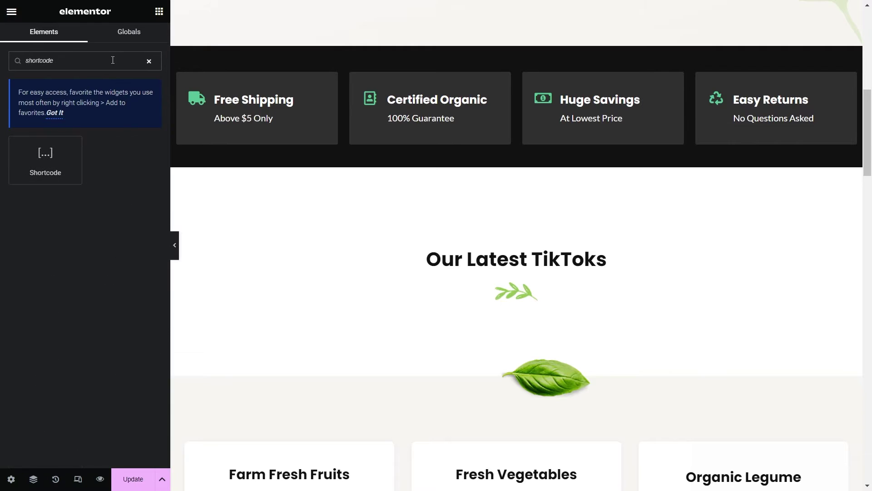
{"action": "left_click_drag", "start_coordinate": [48, 161], "coordinate": [486, 317]}
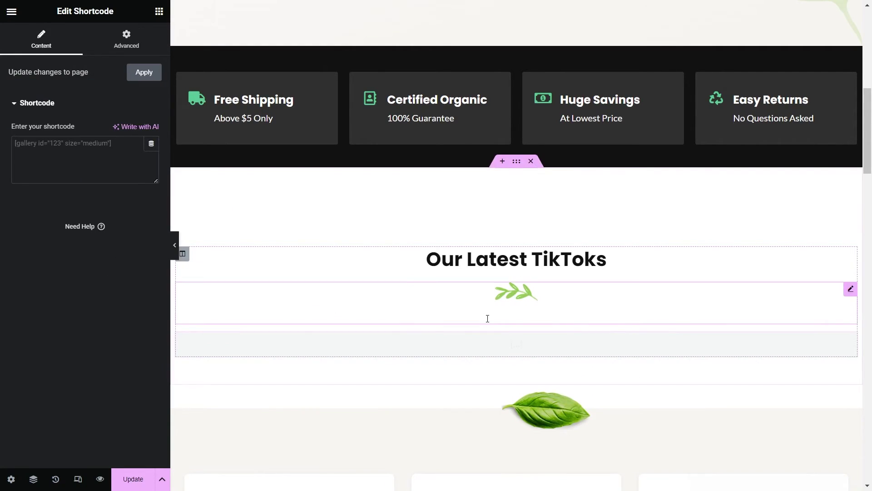
{"action": "left_click", "coordinate": [101, 158]}
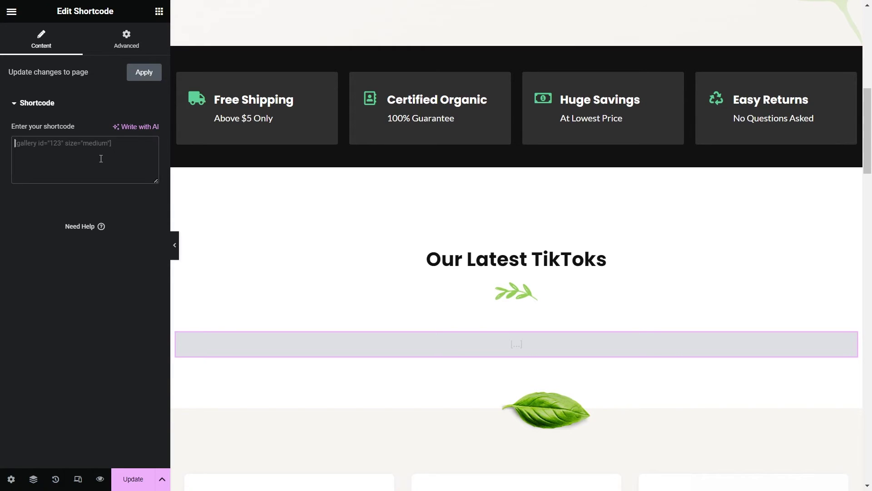
{"action": "key", "text": "ctrl+v"}
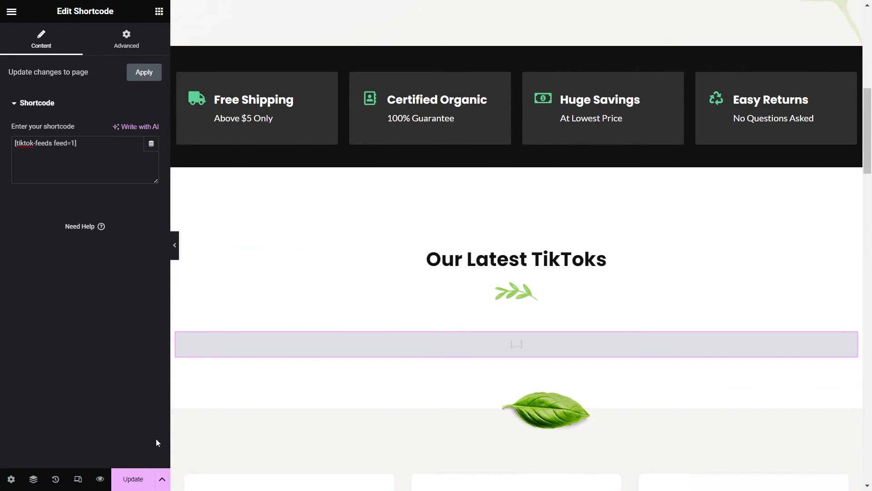
{"action": "left_click", "coordinate": [144, 479]}
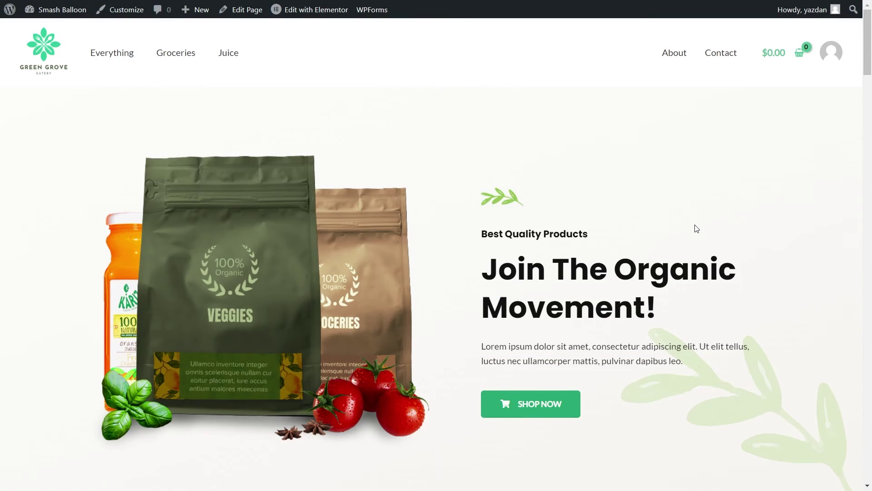
Step: Scroll down to the feed, then play and close the Crafting joy video
{"action": "scroll", "coordinate": [691, 234], "scroll_direction": "down", "scroll_amount": 8}
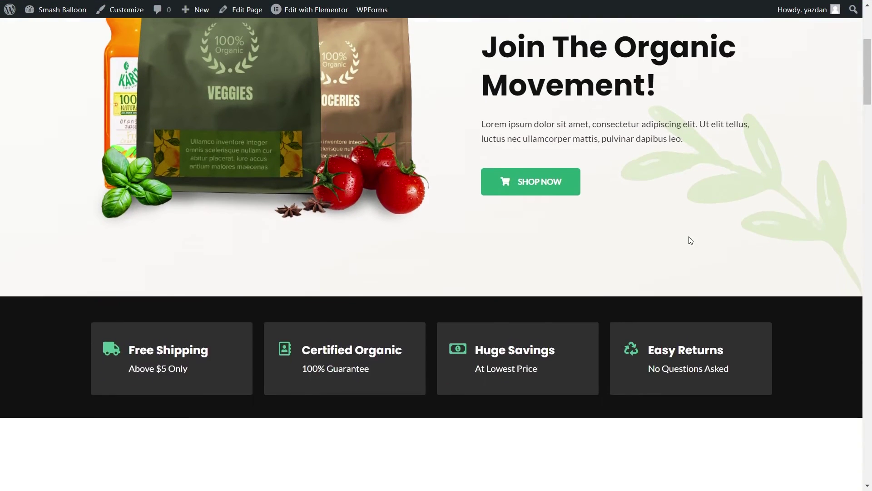
{"action": "scroll", "coordinate": [619, 366], "scroll_direction": "down", "scroll_amount": 6}
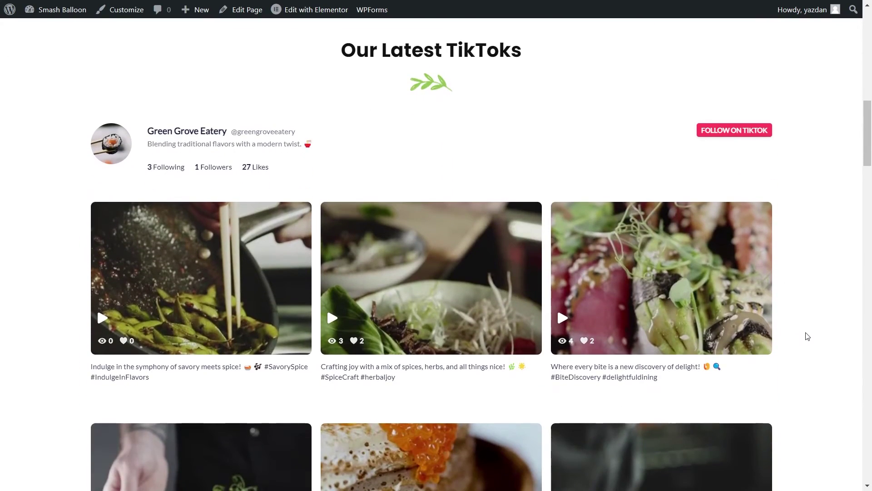
{"action": "scroll", "coordinate": [804, 338], "scroll_direction": "down", "scroll_amount": 1}
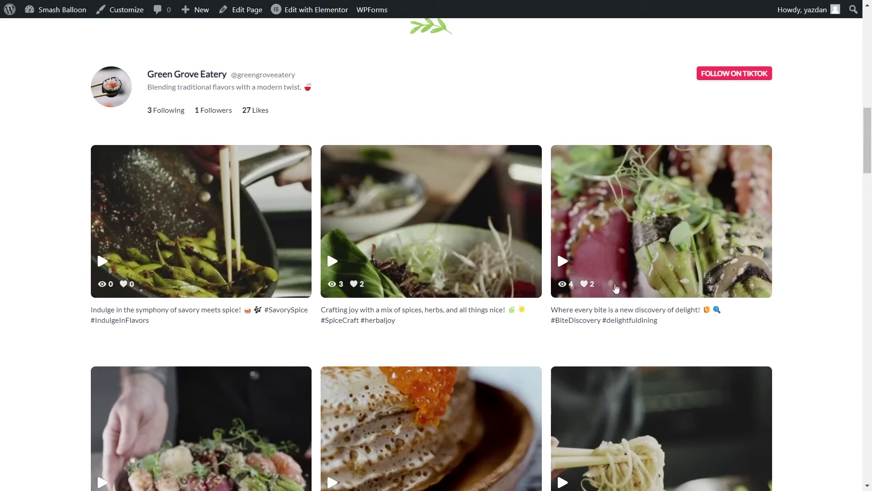
{"action": "left_click", "coordinate": [523, 273]}
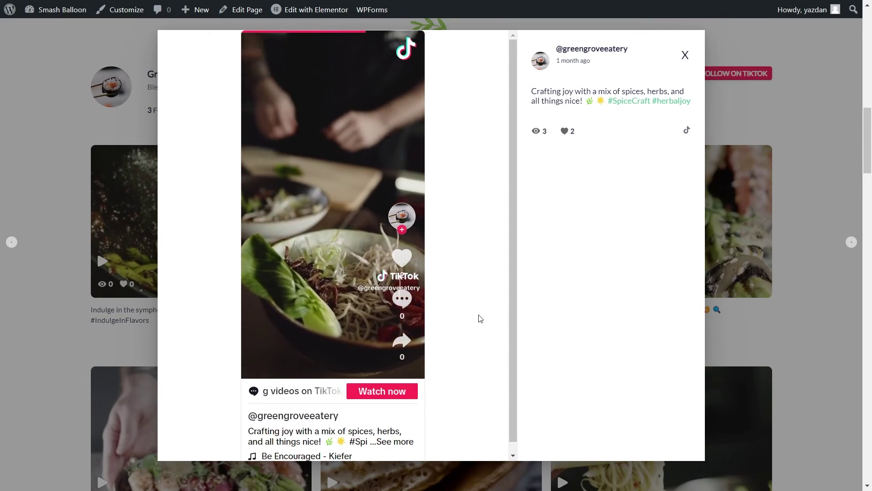
{"action": "left_click", "coordinate": [798, 195]}
Step: Visit the restaurant's TikTok profile through Follow on TikTok
{"action": "scroll", "coordinate": [799, 196], "scroll_direction": "up", "scroll_amount": 3}
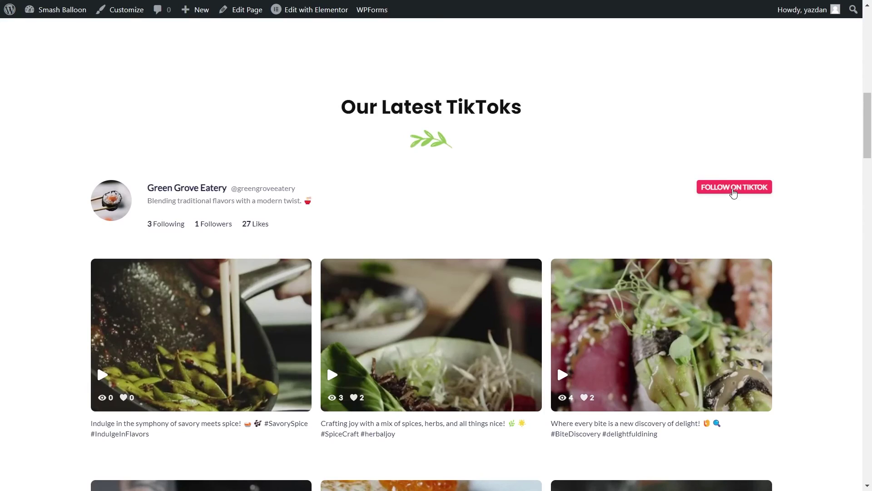
{"action": "left_click", "coordinate": [732, 191]}
{"action": "scroll", "coordinate": [819, 233], "scroll_direction": "down", "scroll_amount": 3}
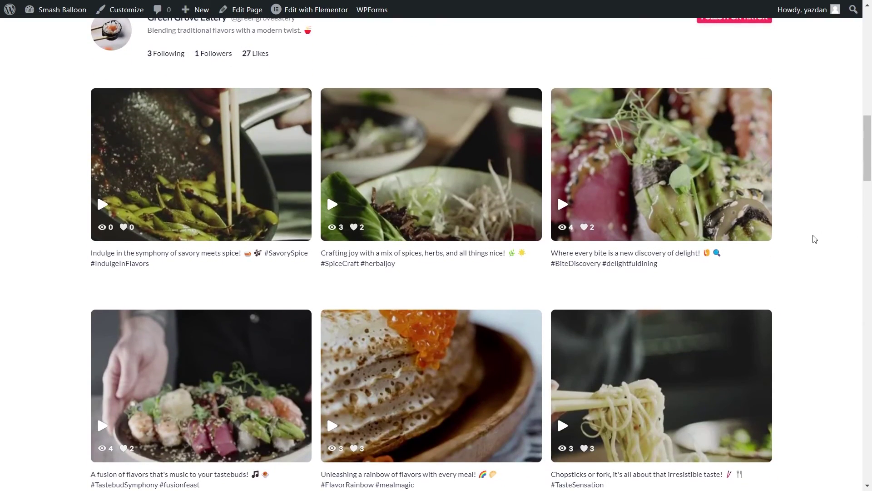